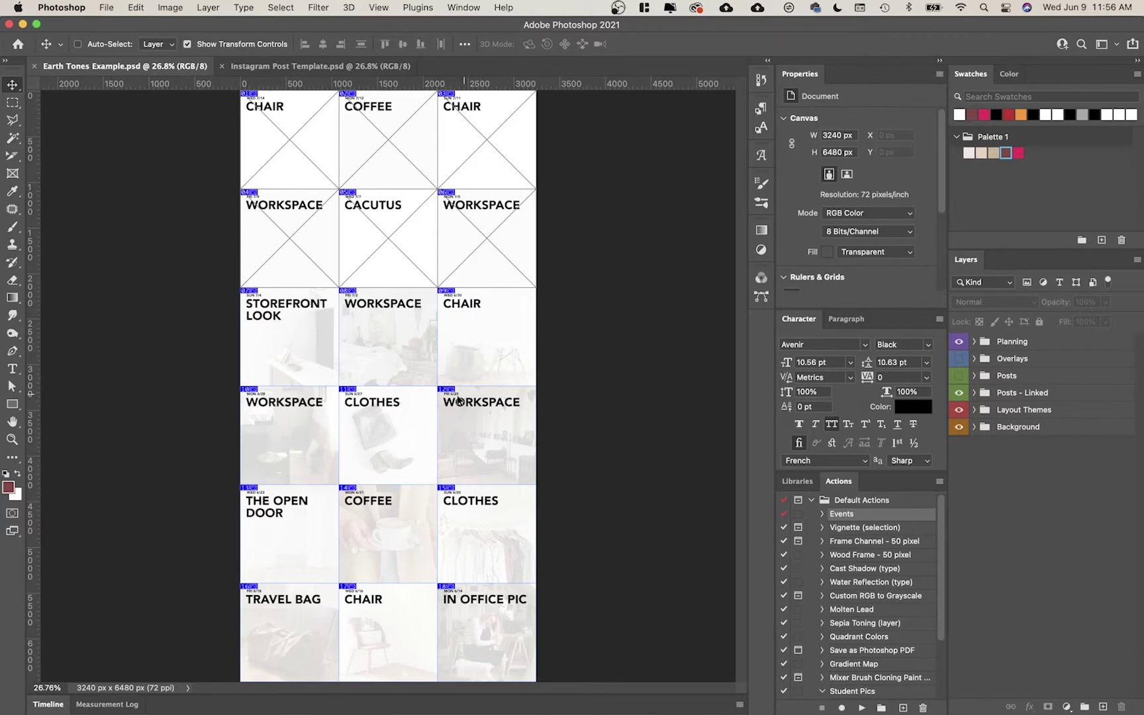
Glance at the Instagram Post Template, then return to the Earth Tones Example document
click(351, 67)
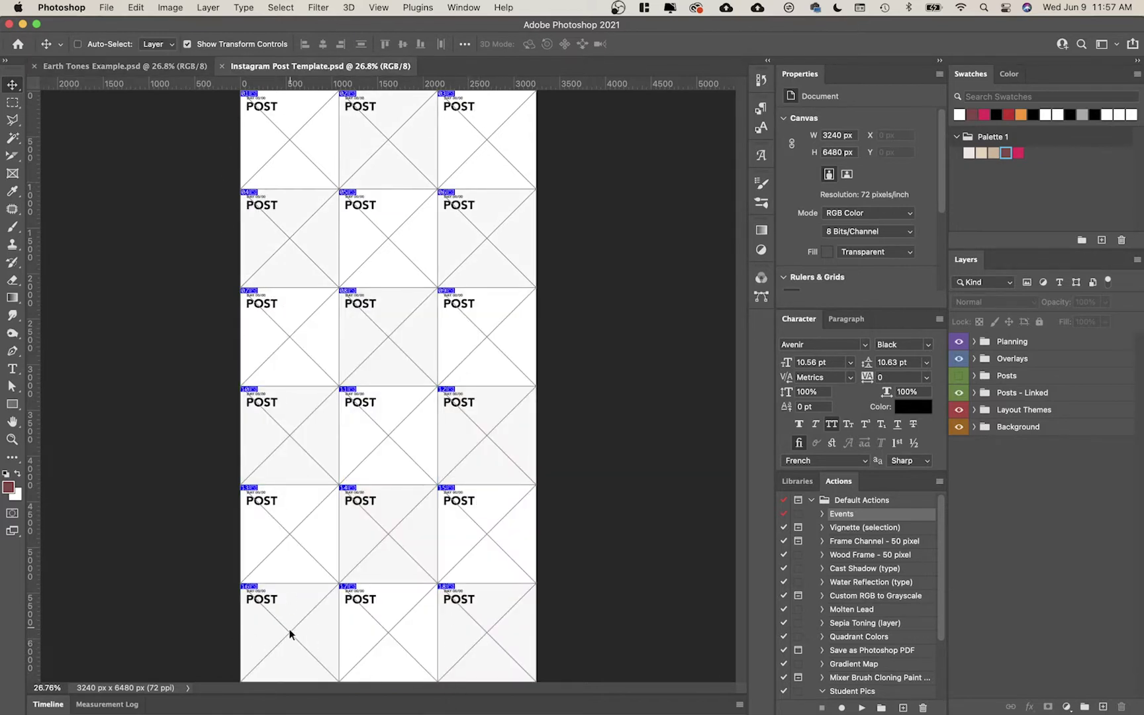
click(169, 68)
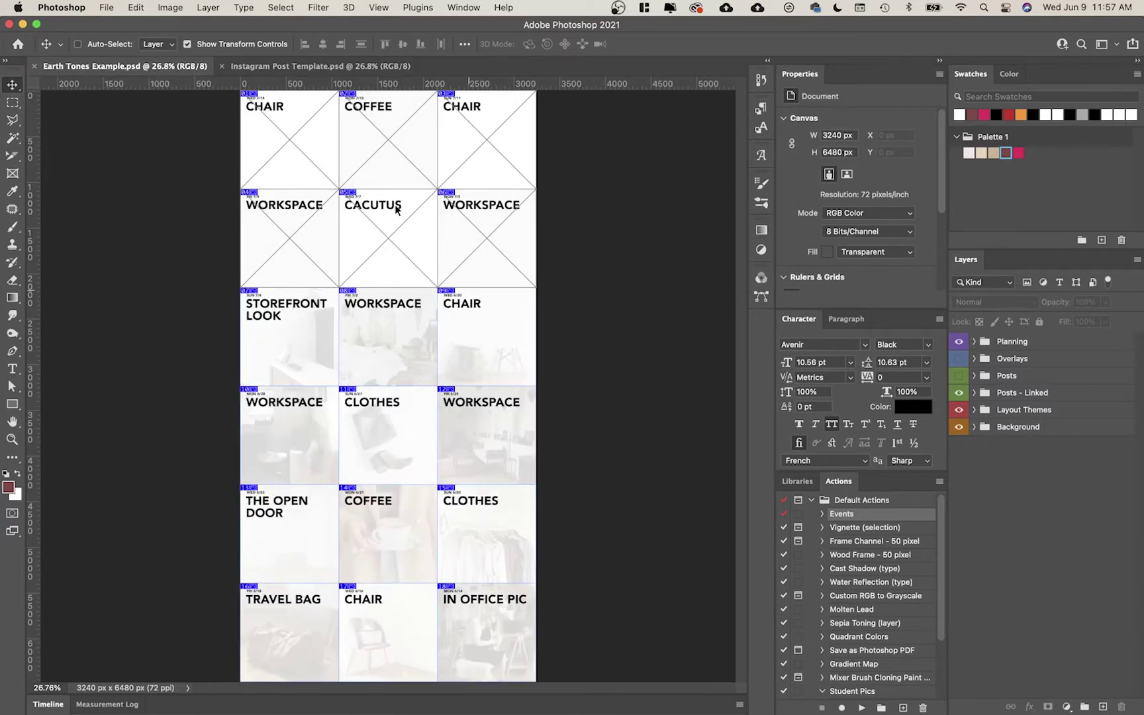
Expand the Planning group and briefly select its Dates + Titles layer
click(1013, 343)
click(973, 342)
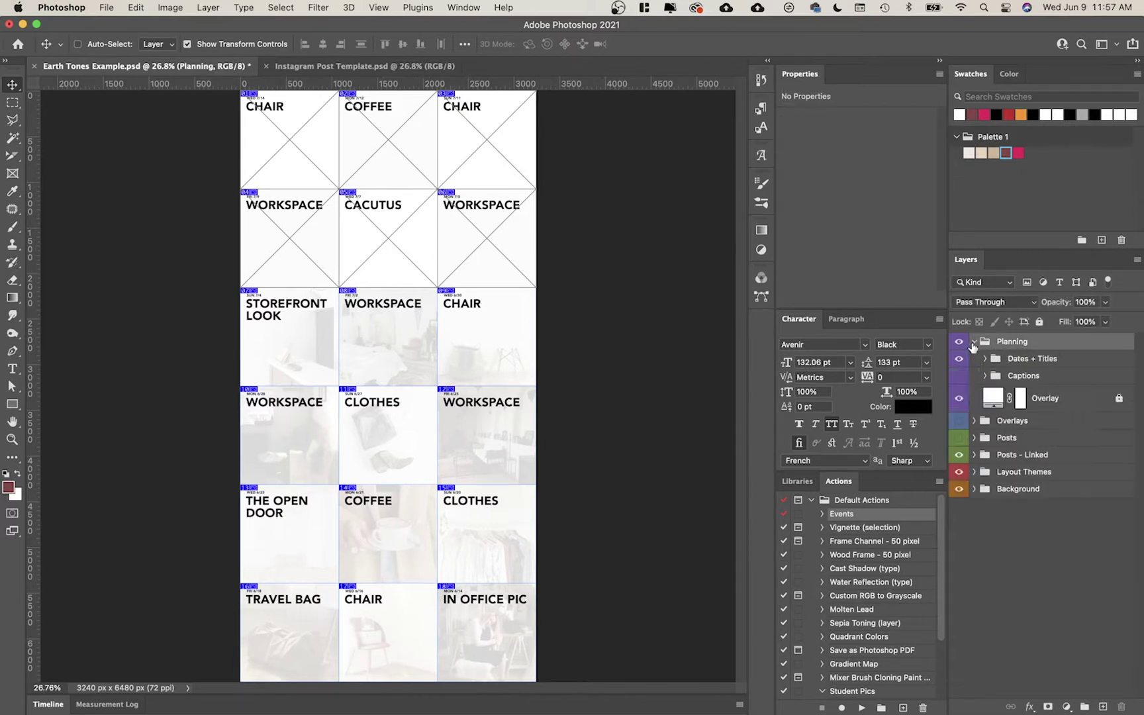
click(1044, 361)
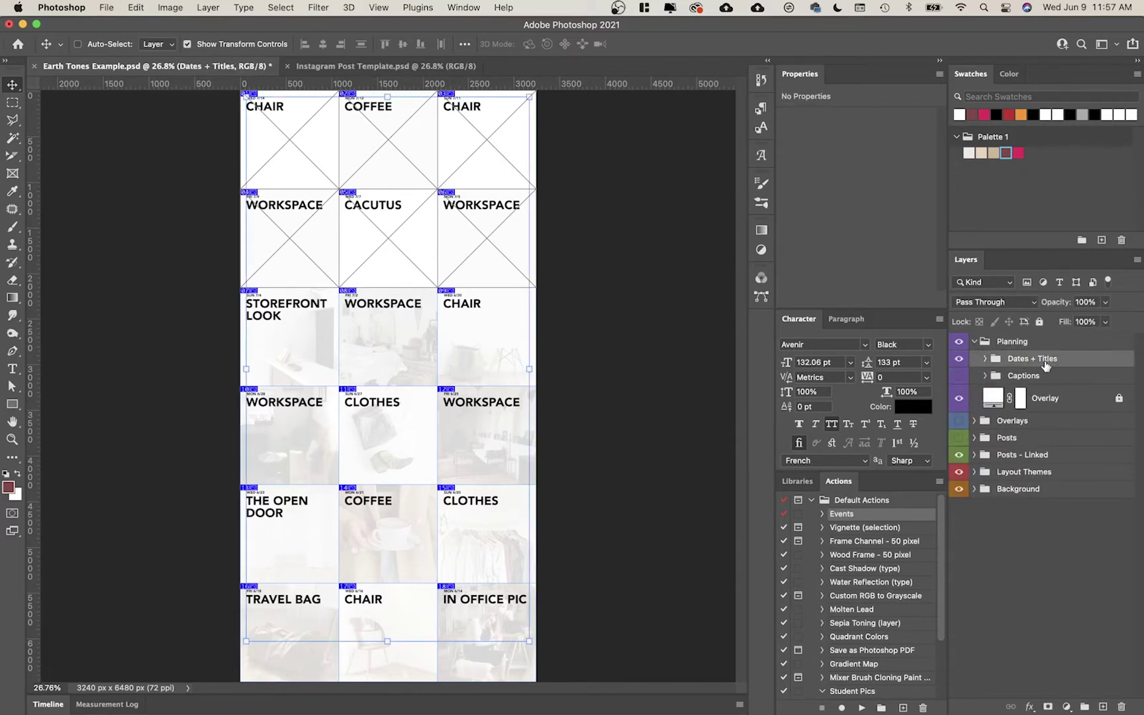
click(578, 448)
Zoom and pan around the grid to inspect the top CHAIR, COFFEE row and lower tiles
scroll(498, 395, up, 5)
drag(307, 403, 504, 402)
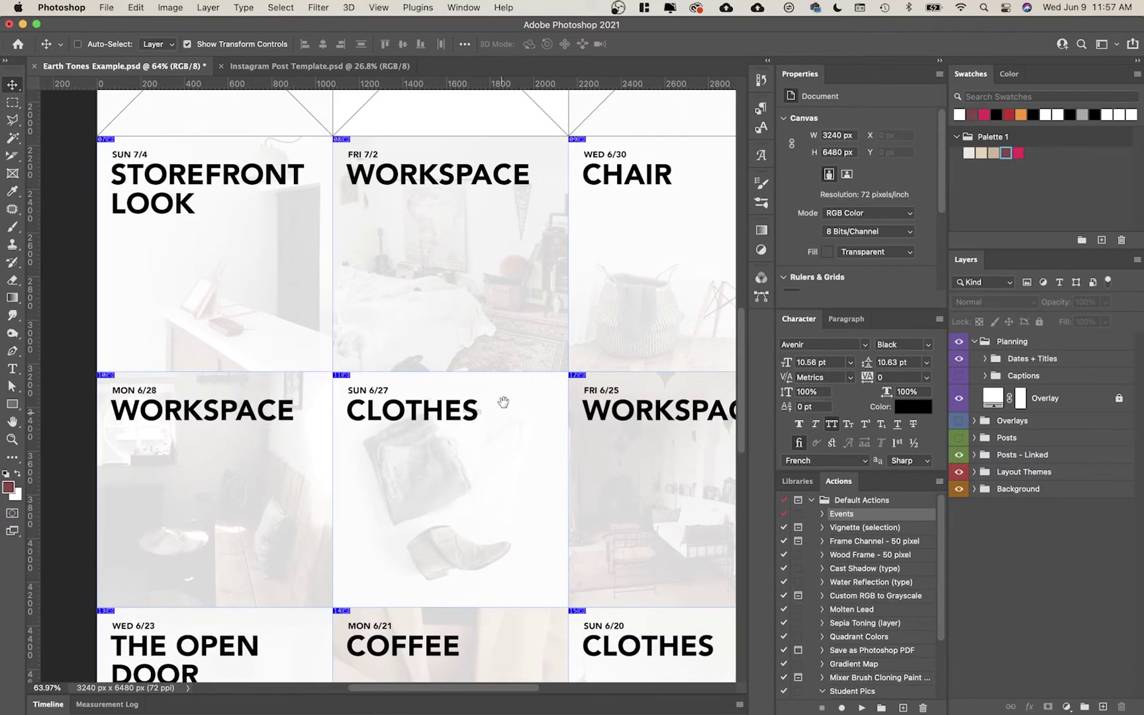
scroll(500, 402, down, 5)
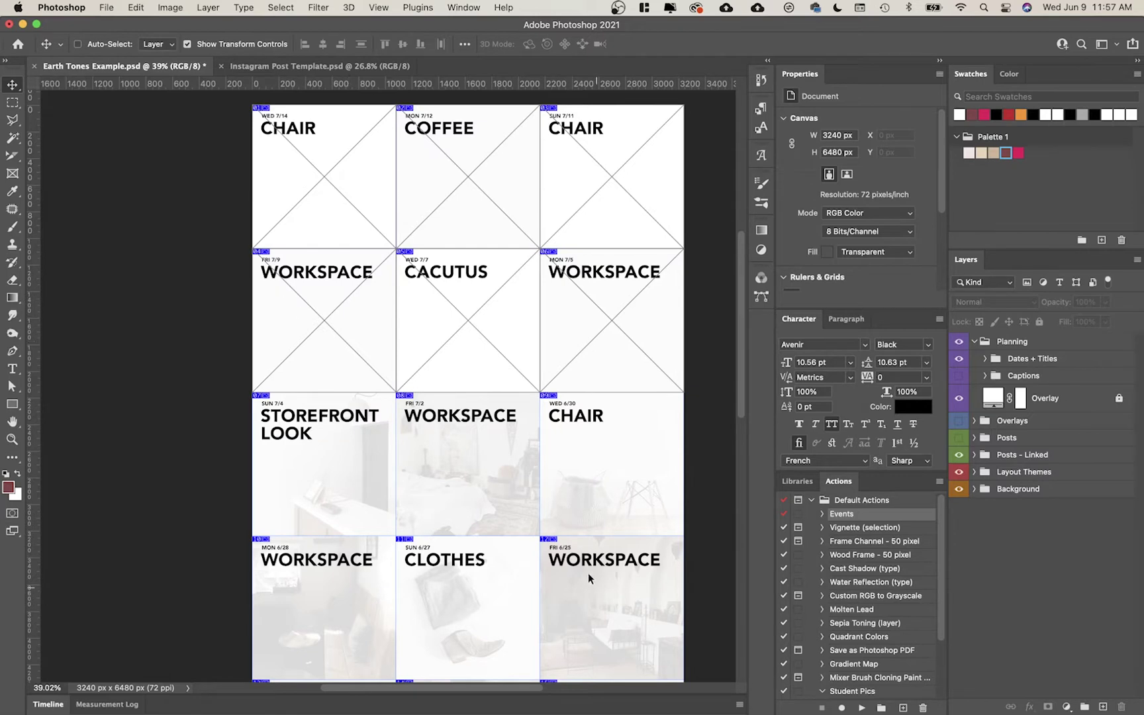
drag(513, 495, 504, 413)
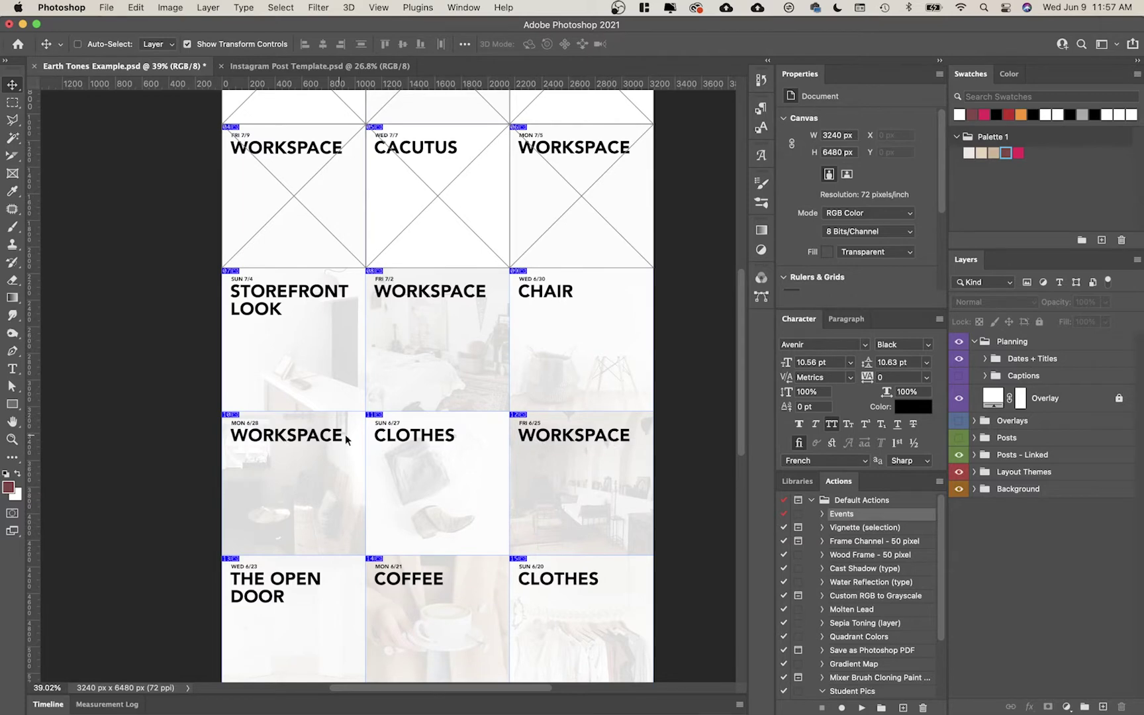
drag(538, 267, 547, 427)
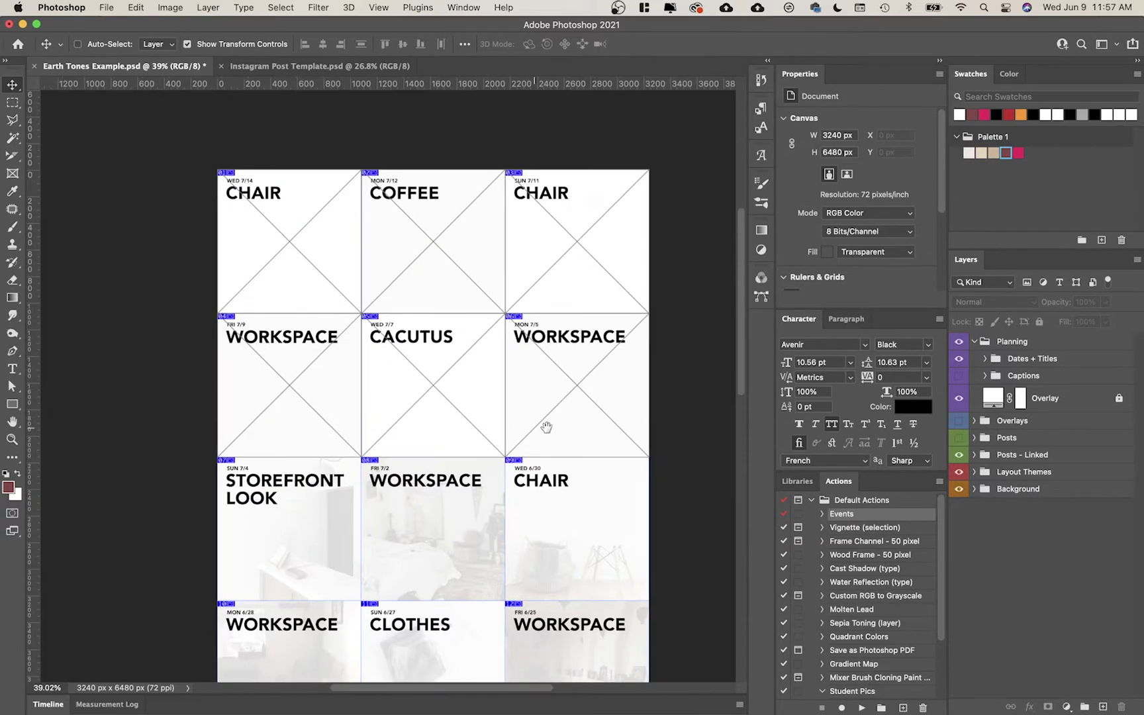
scroll(585, 314, down, 5)
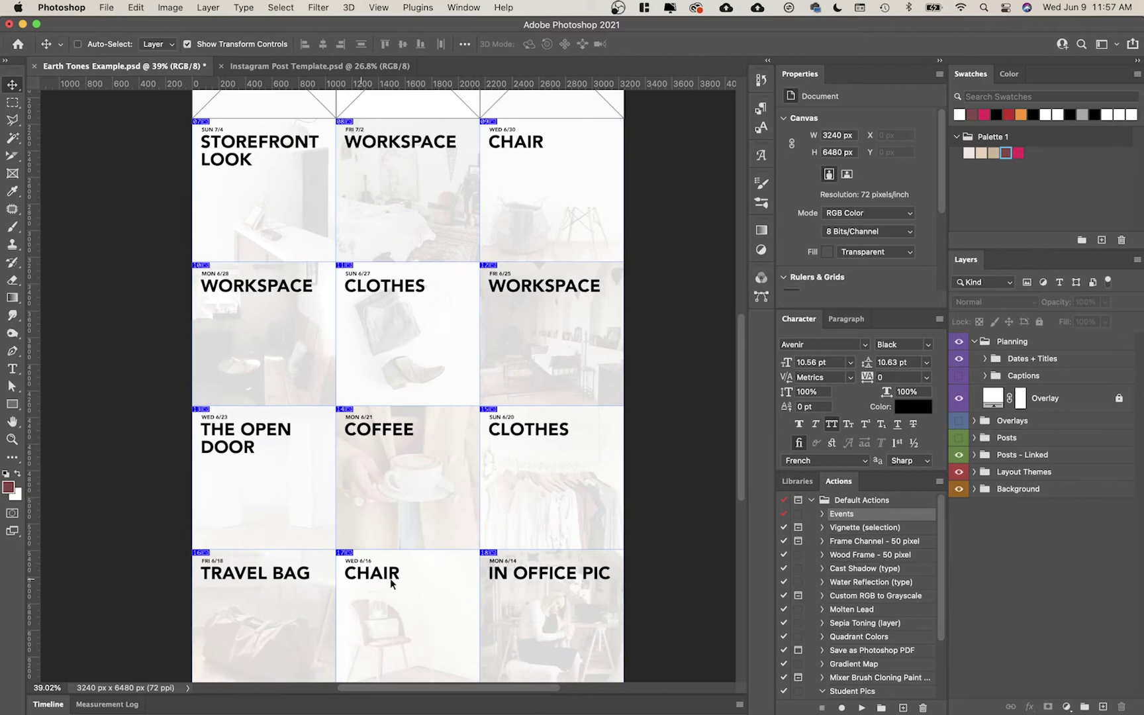
scroll(504, 379, up, 4)
drag(391, 343, 421, 350)
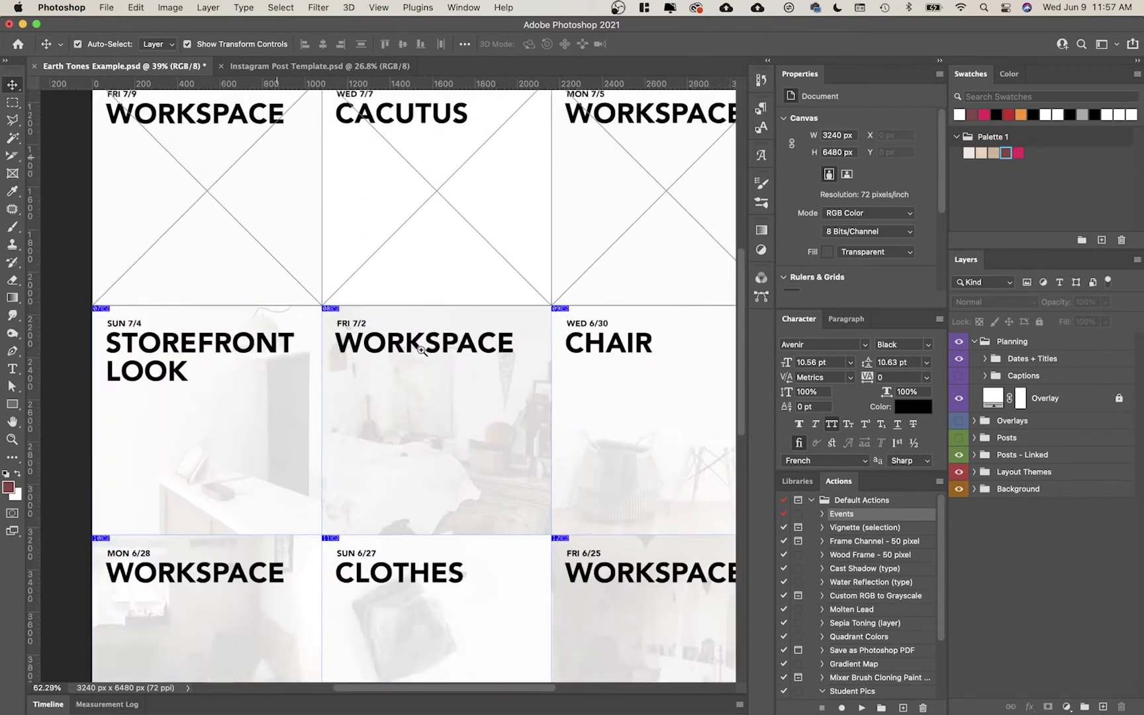
scroll(404, 331, up, 2)
scroll(424, 331, down, 4)
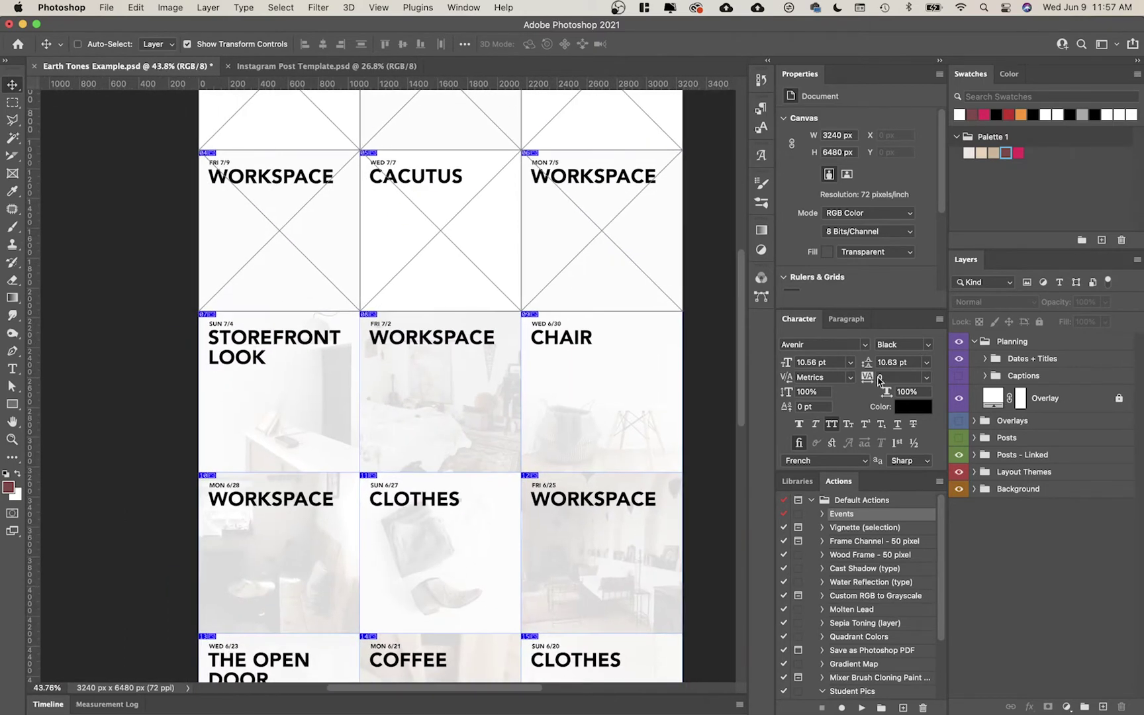
Turn on the Captions layer so Caption text shows in every post tile
click(959, 375)
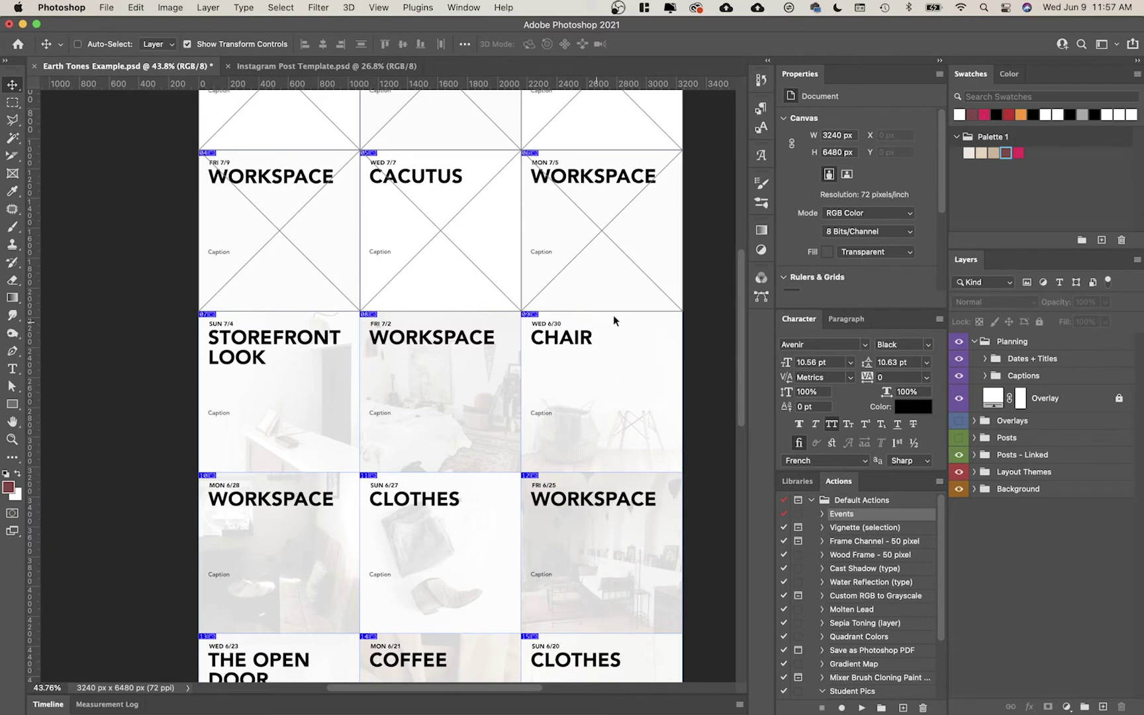
scroll(610, 397, up, 3)
scroll(604, 437, down, 5)
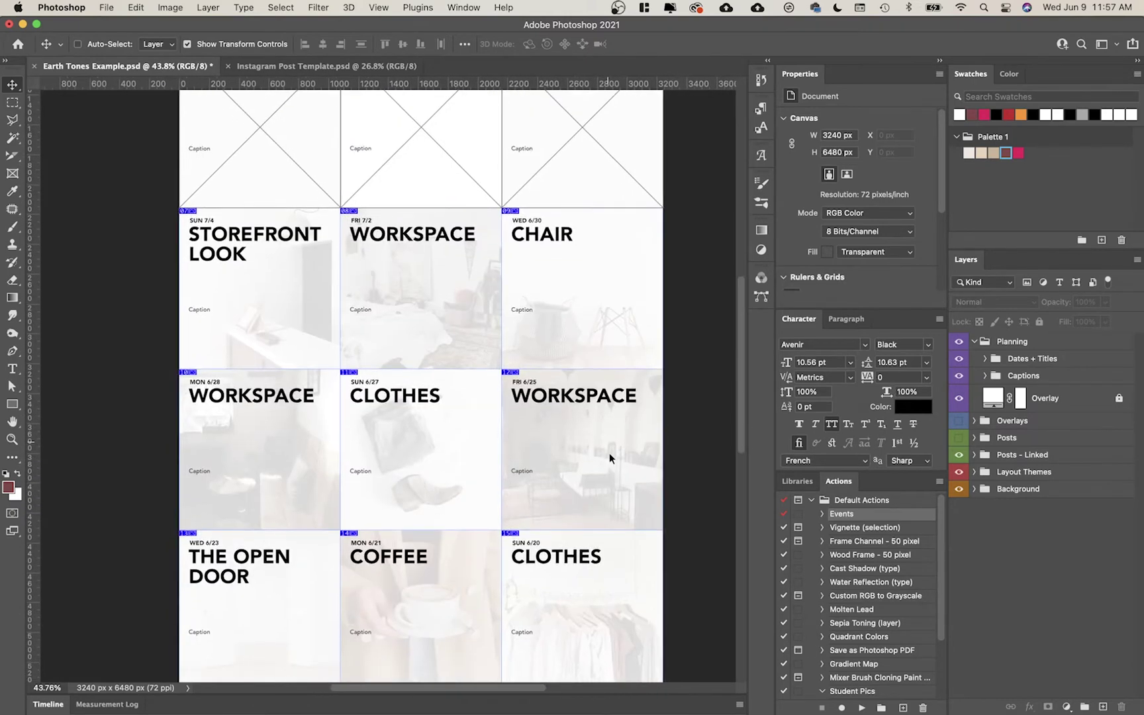
drag(608, 453, 610, 350)
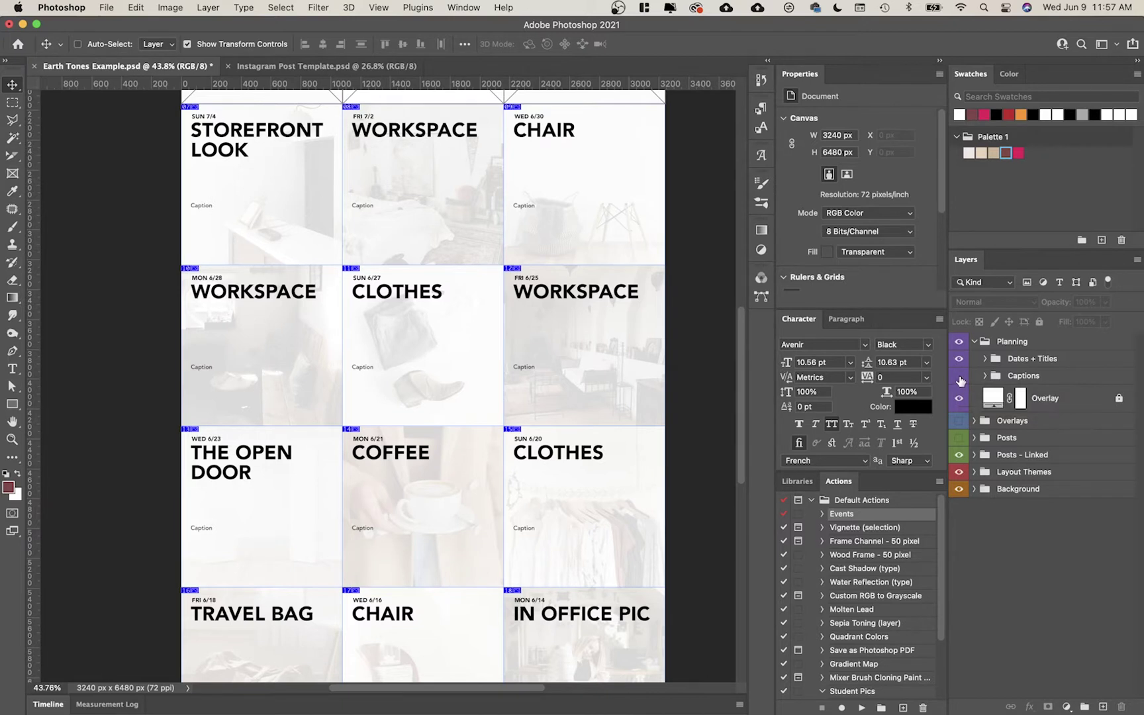
Collapse the Planning group and fit the whole 18-tile grid in the window
click(974, 341)
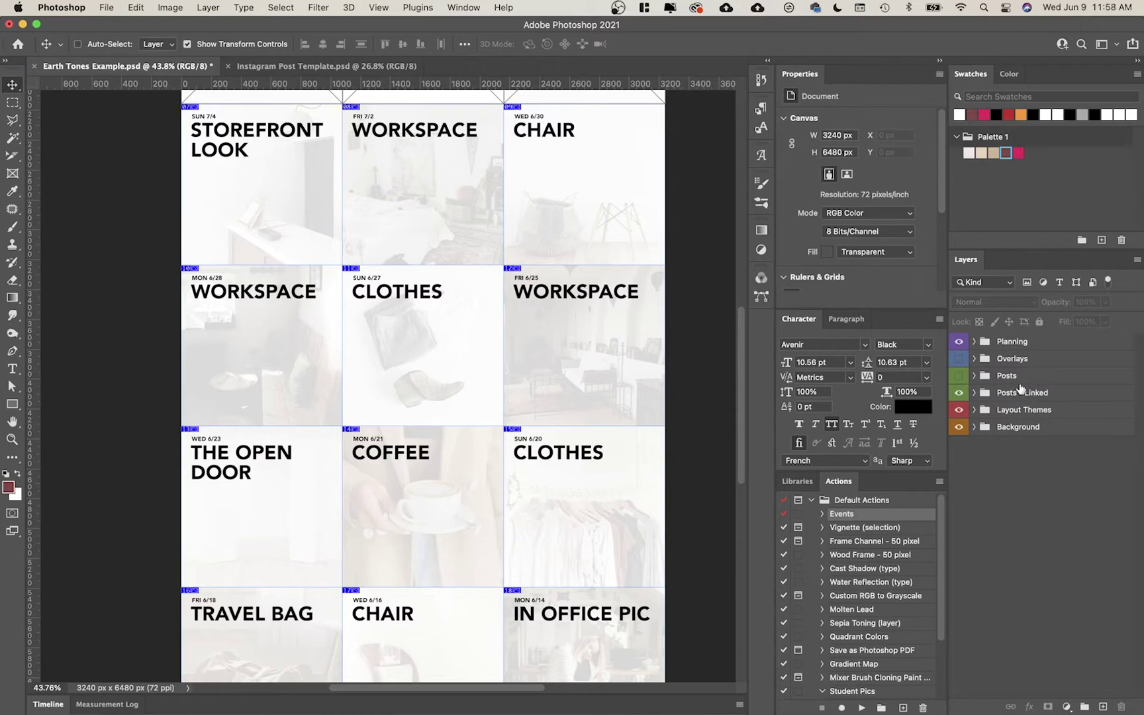
key(super+0)
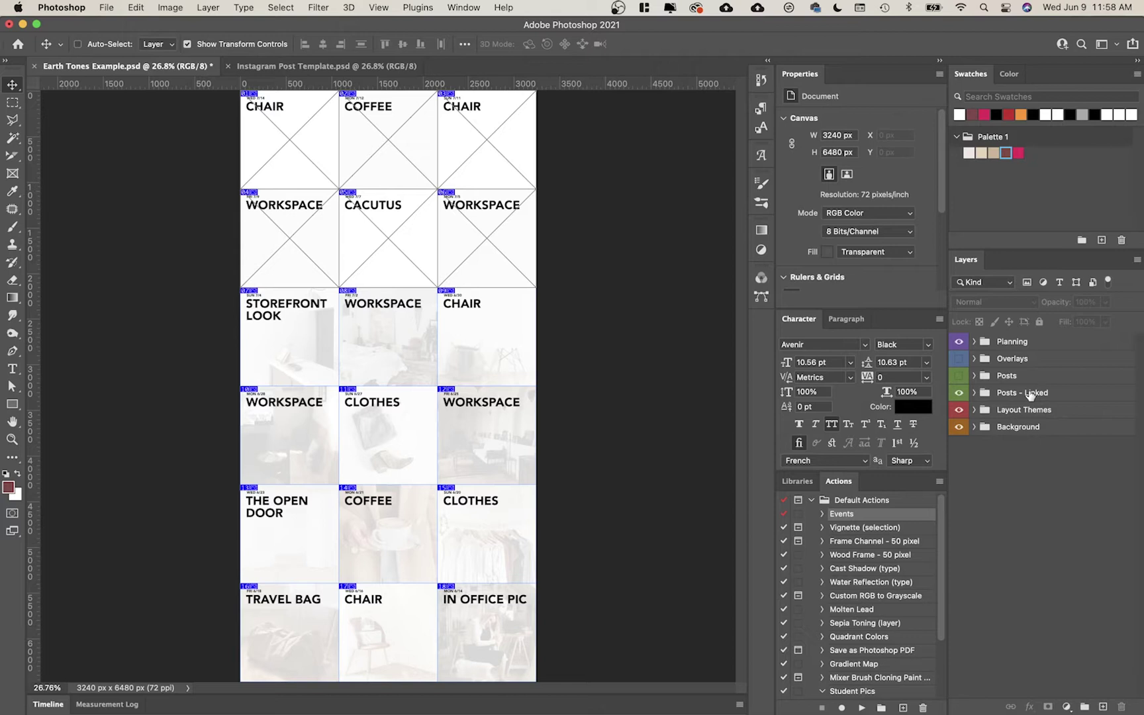
Hide the Planning titles and the linked post photos, briefly showing the photos again
click(959, 393)
click(959, 342)
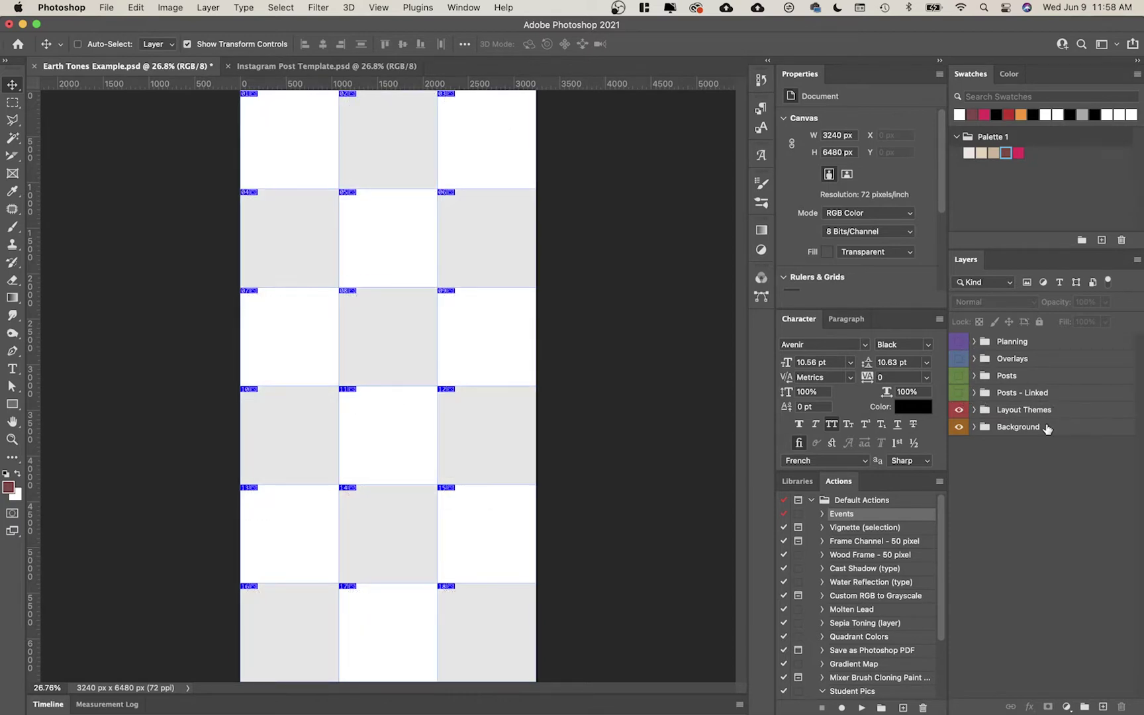
click(1001, 411)
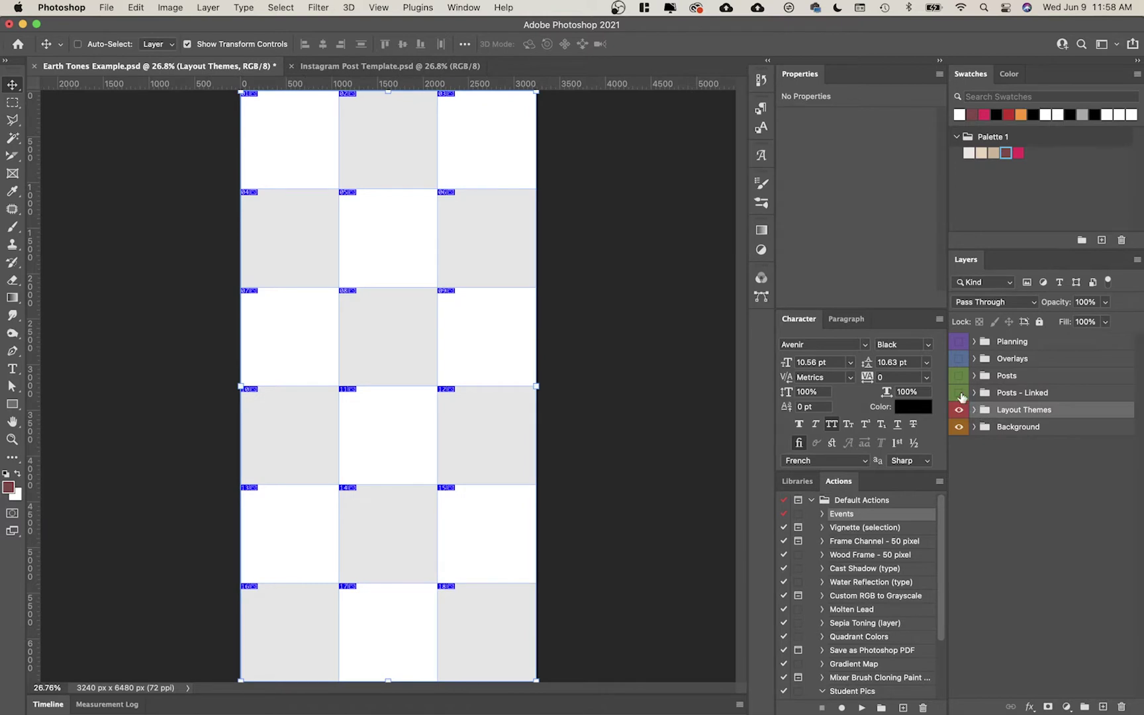
click(959, 394)
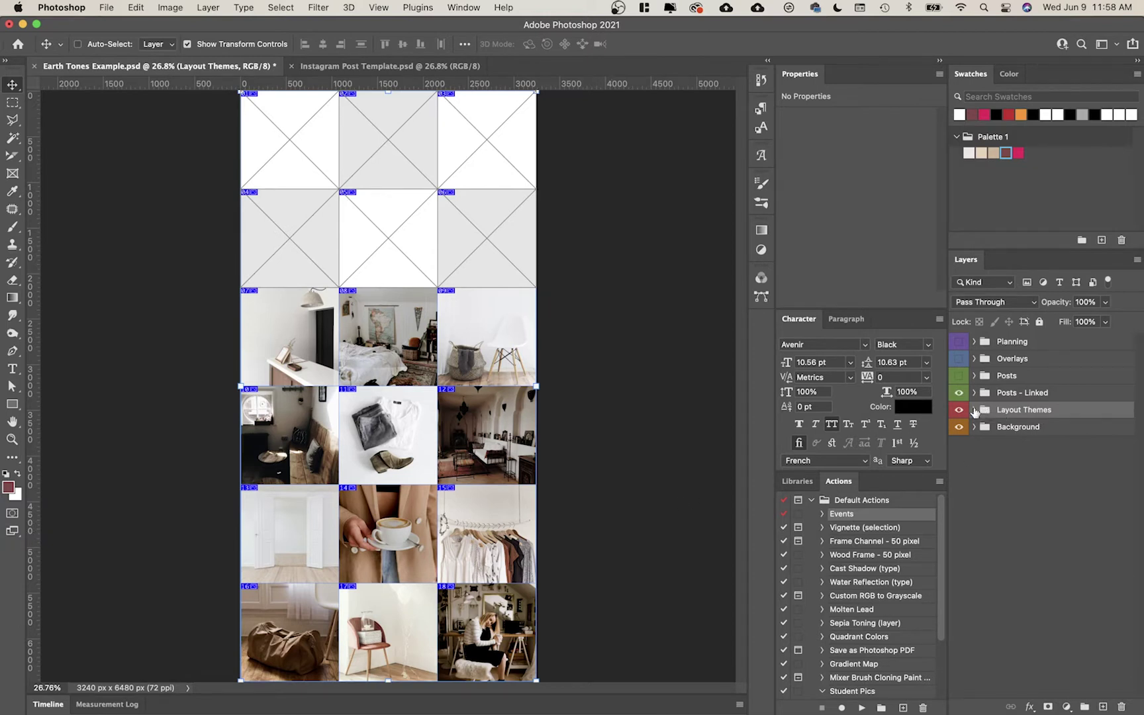
click(959, 393)
Preview the Vertical and Checkerboard layout themes, then hide Layout Themes, leaving only Background
click(975, 410)
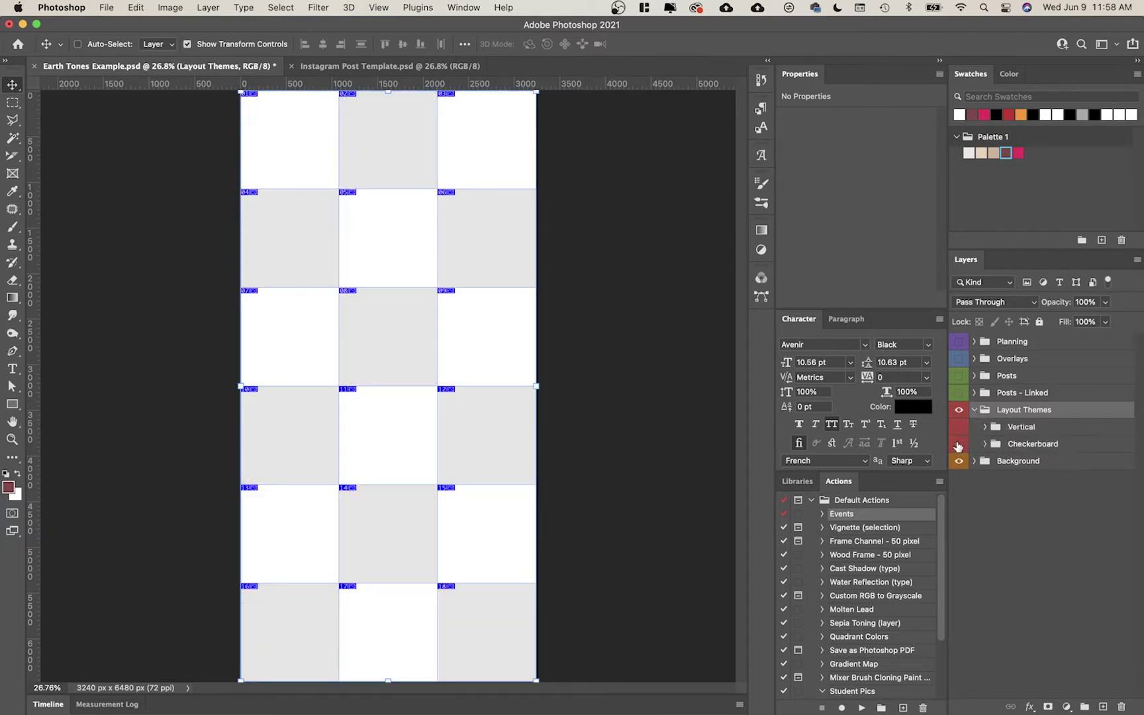
click(958, 443)
click(958, 427)
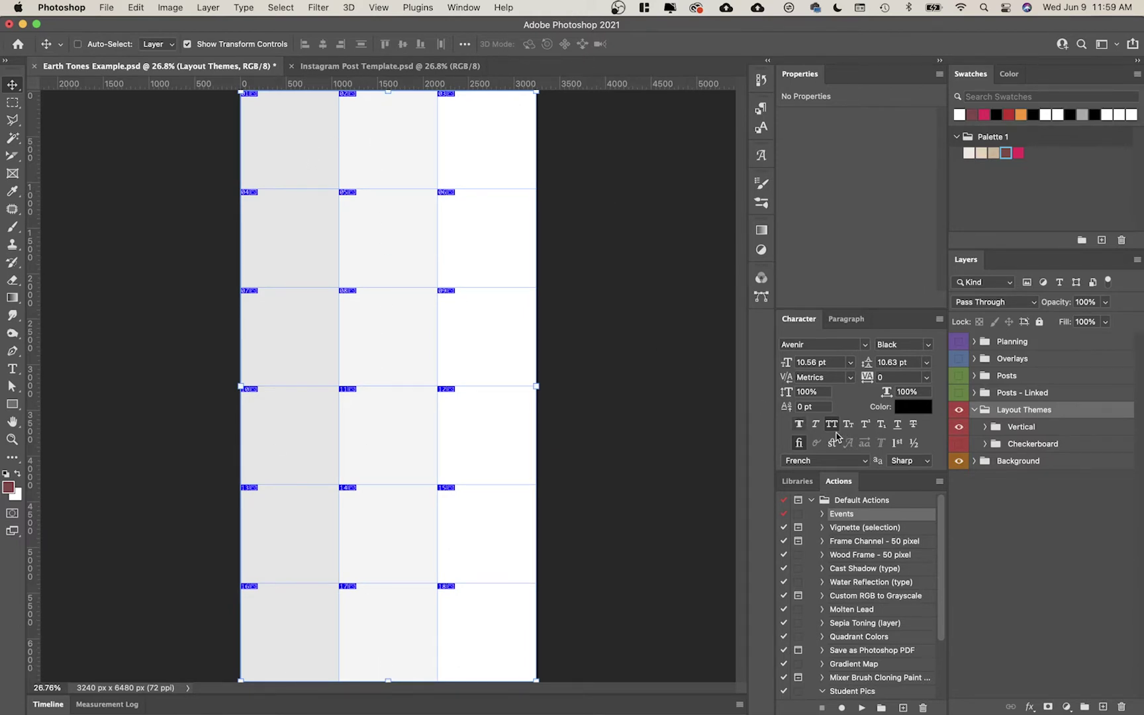
click(958, 427)
click(959, 443)
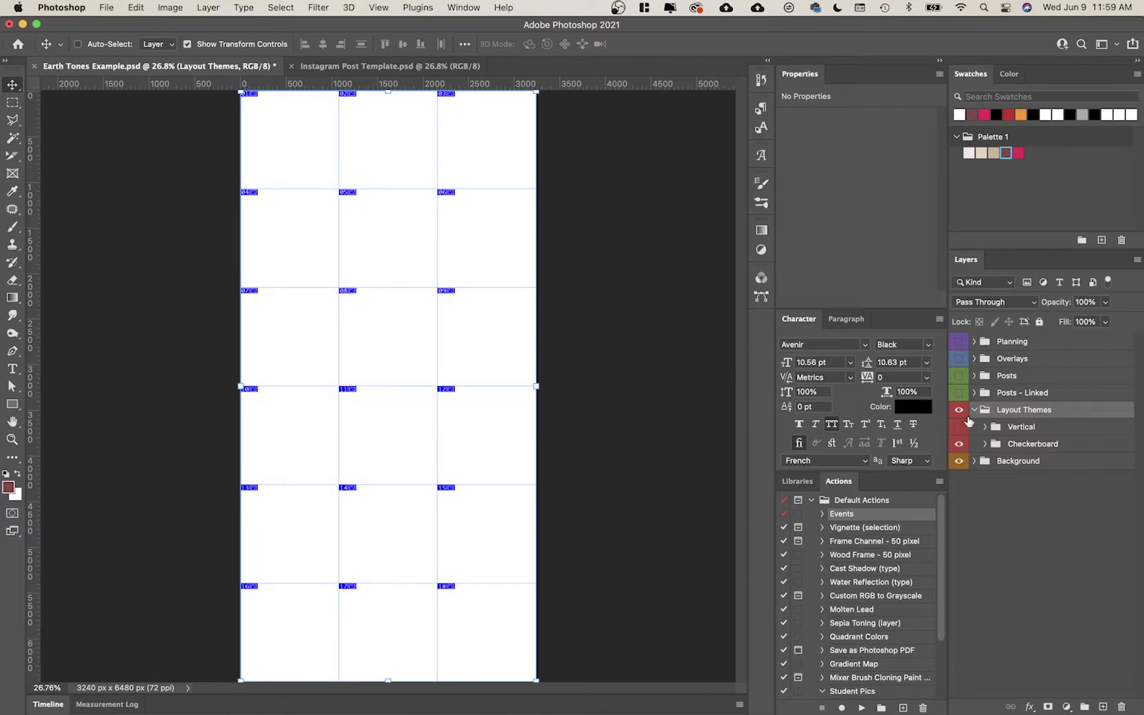
click(974, 410)
click(959, 410)
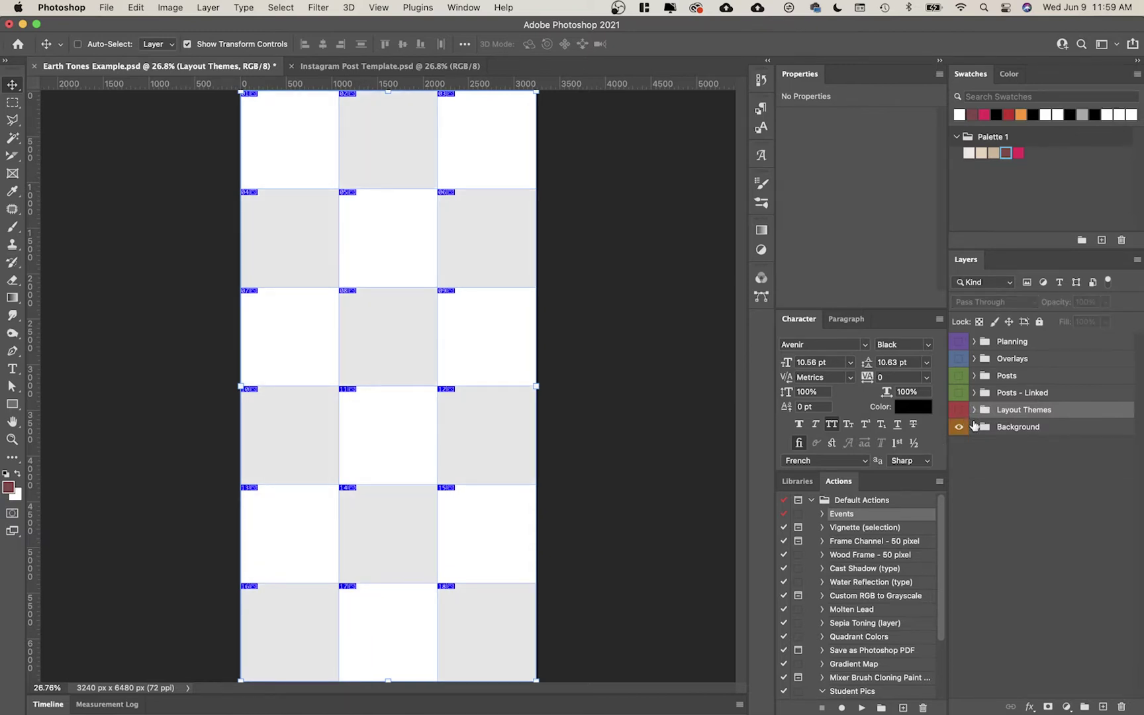
click(974, 427)
Collapse Background and show Layout Themes and Posts - Linked so sample photos fill the checkerboard grid
click(988, 449)
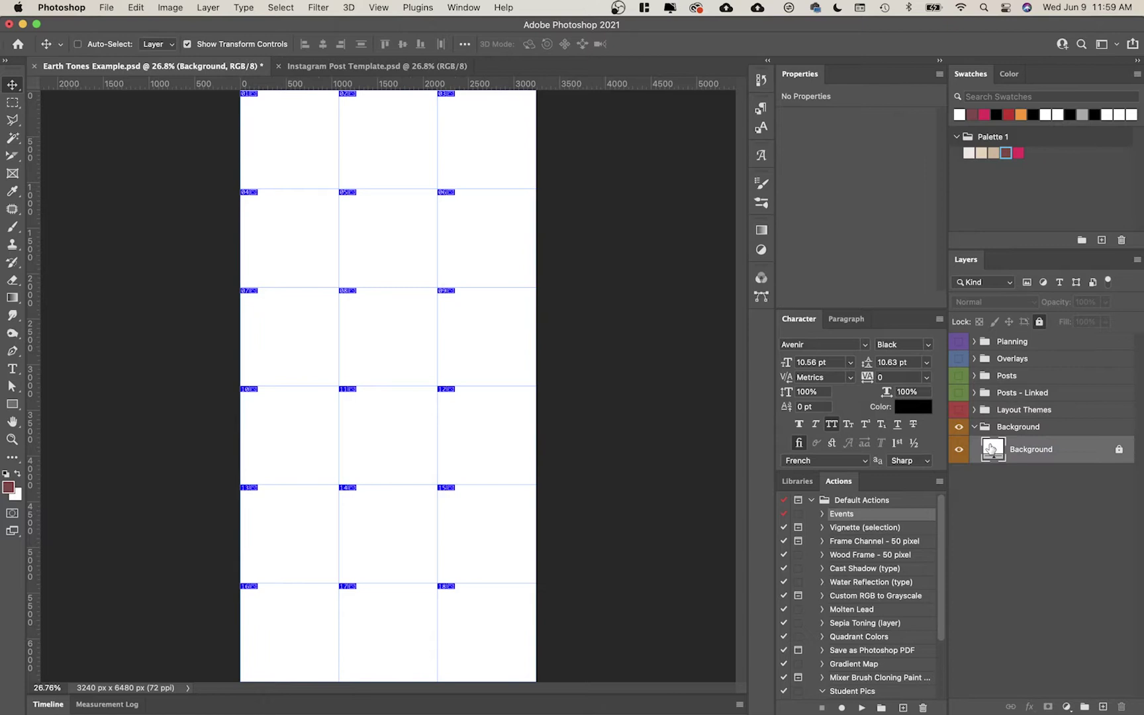
click(974, 429)
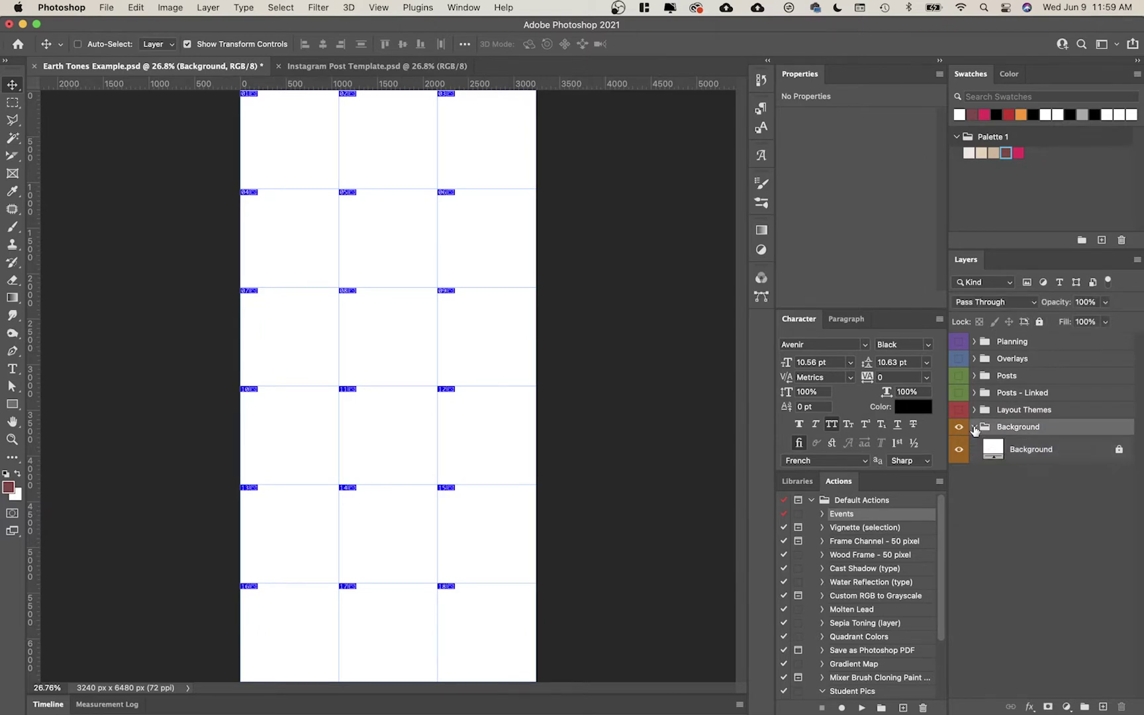
click(974, 427)
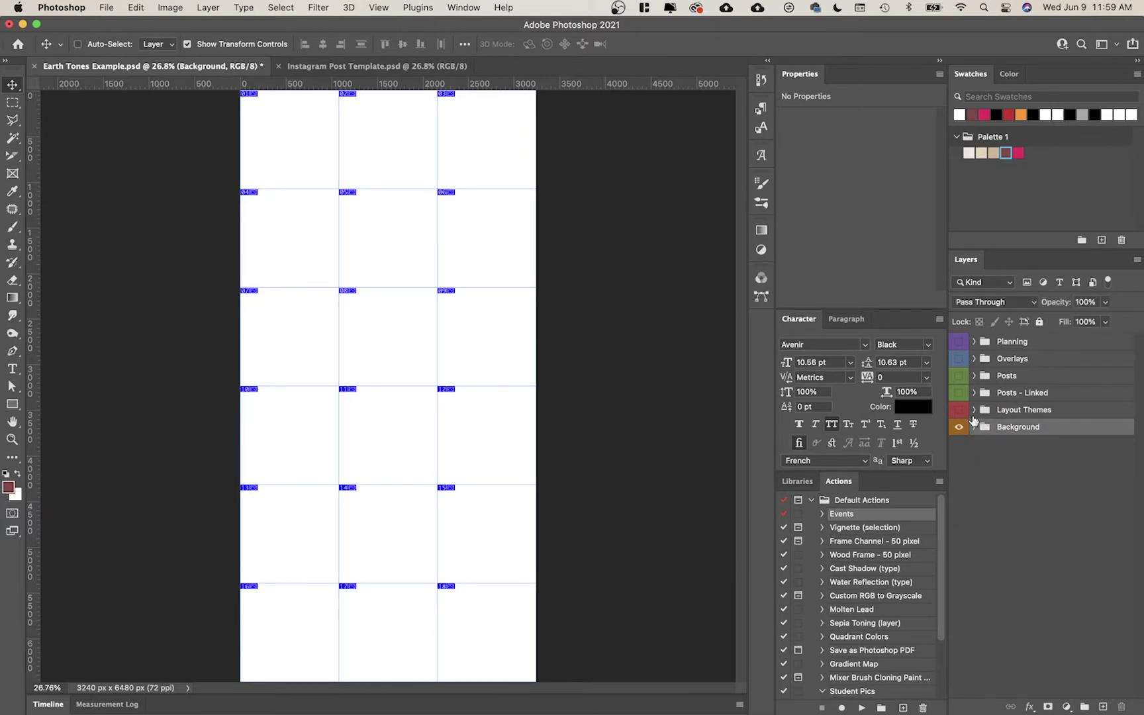
click(957, 410)
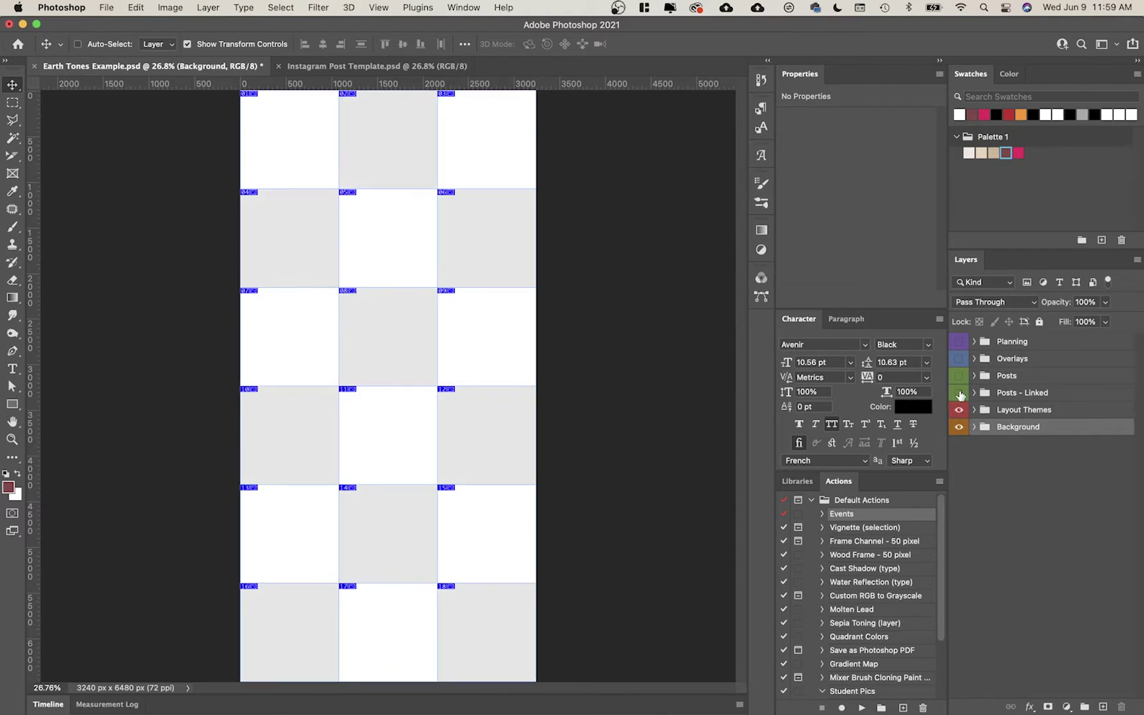
click(959, 393)
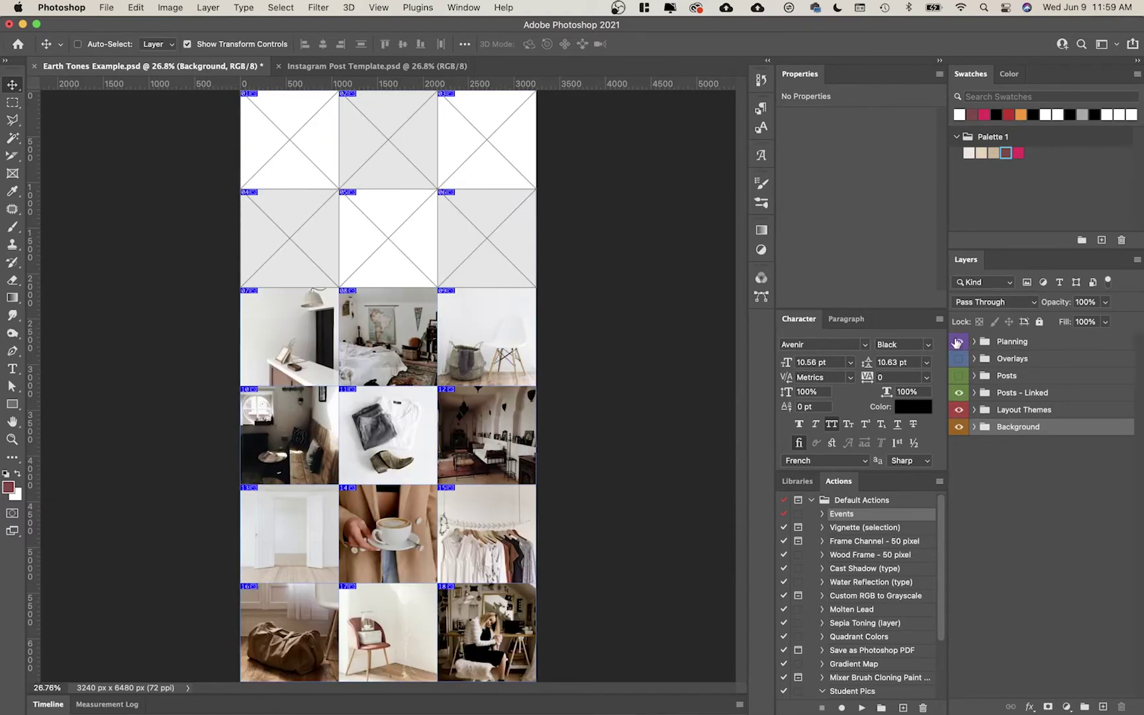
click(957, 342)
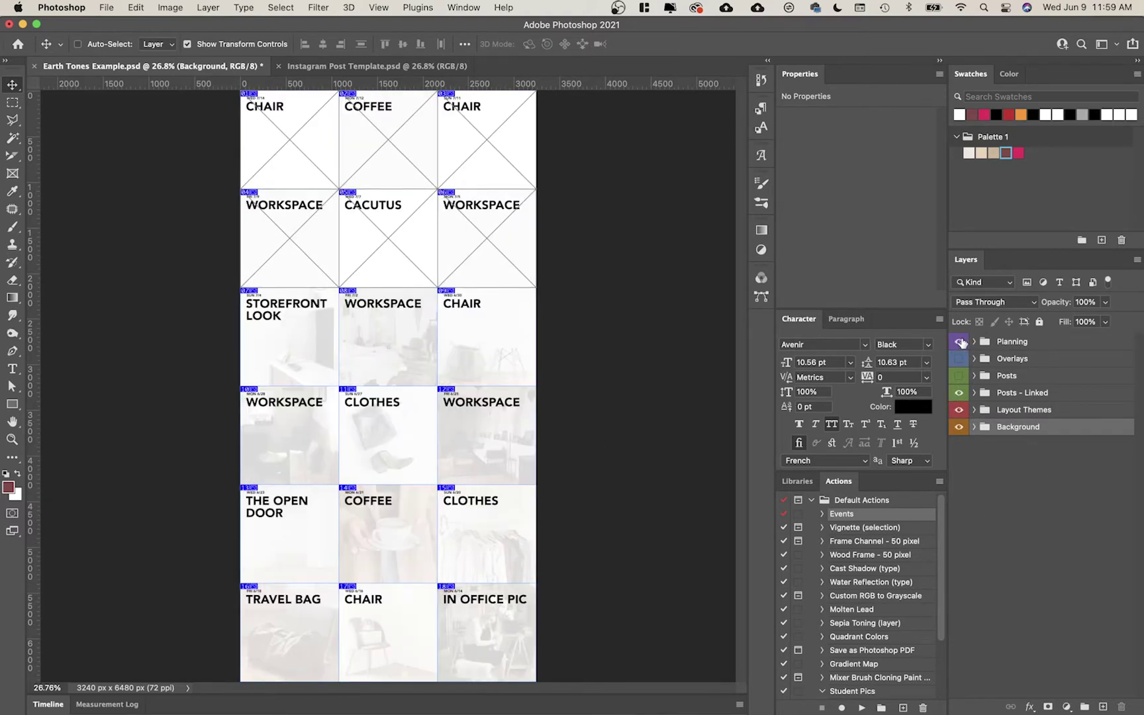
click(959, 341)
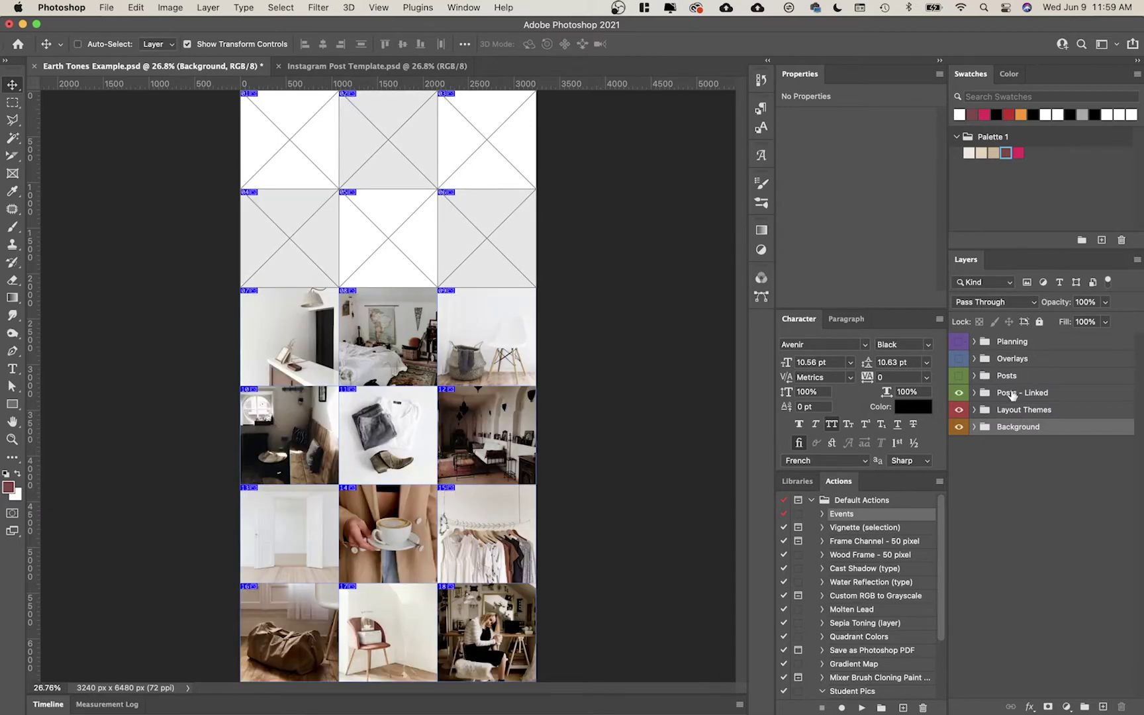
click(1011, 394)
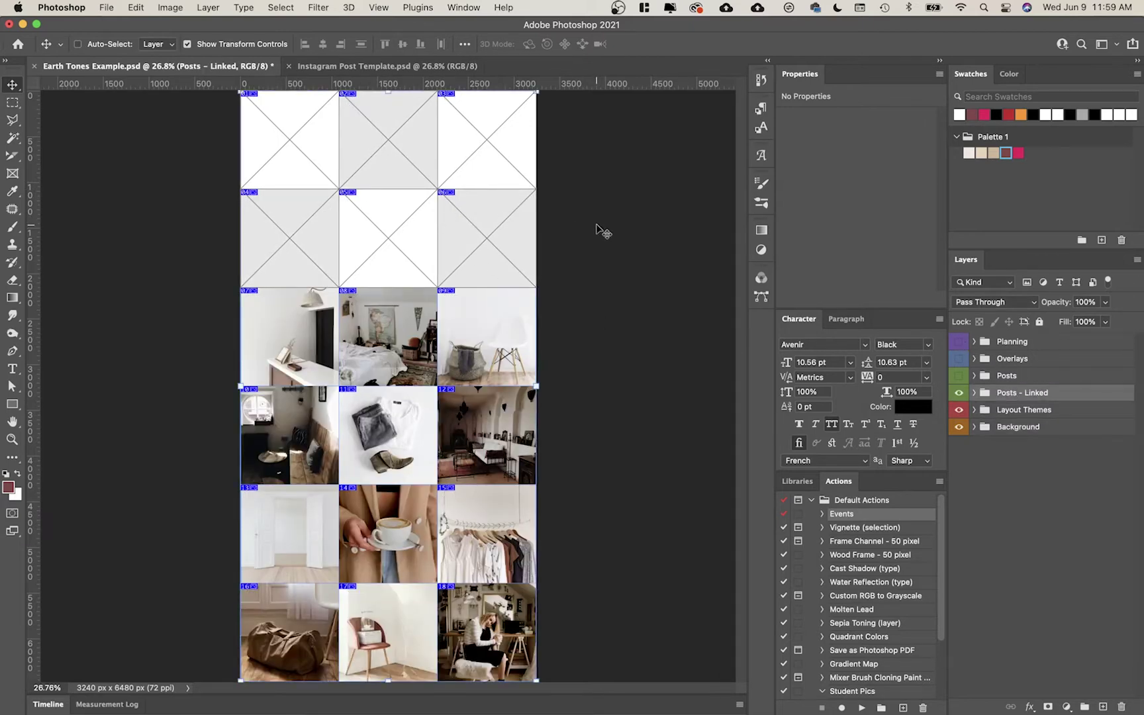
Drag the first photo, the coffee shot and the shelf-chair shot into the top row's three frames
key(super+Tab)
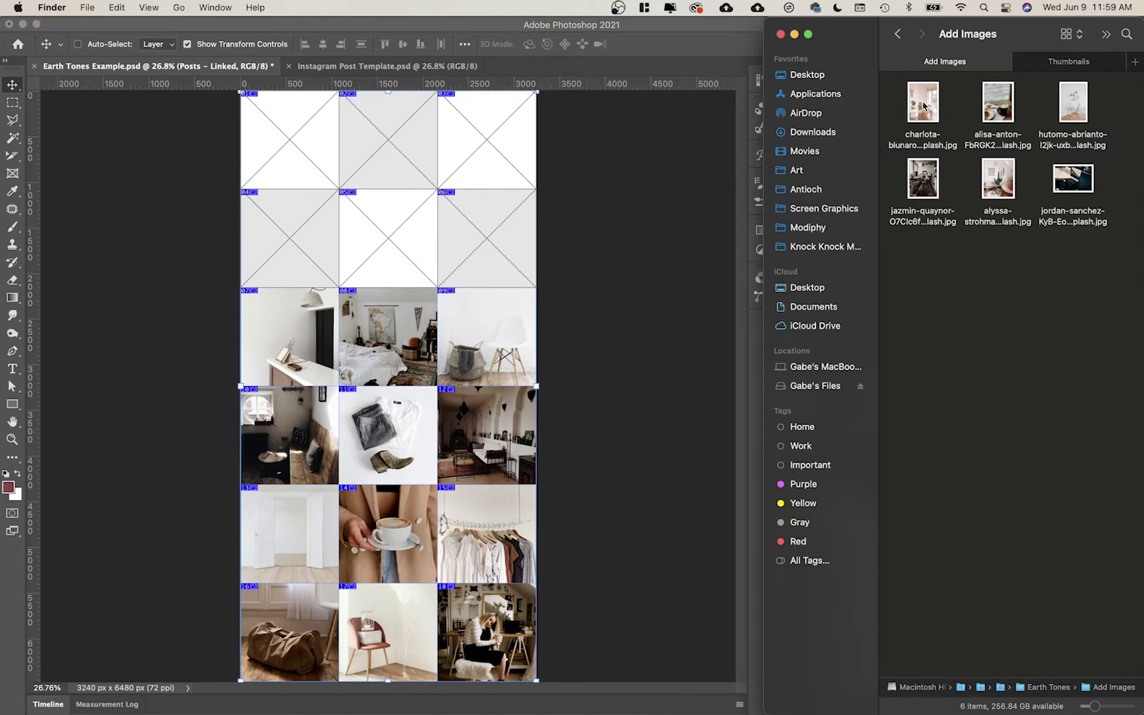
drag(923, 105, 301, 133)
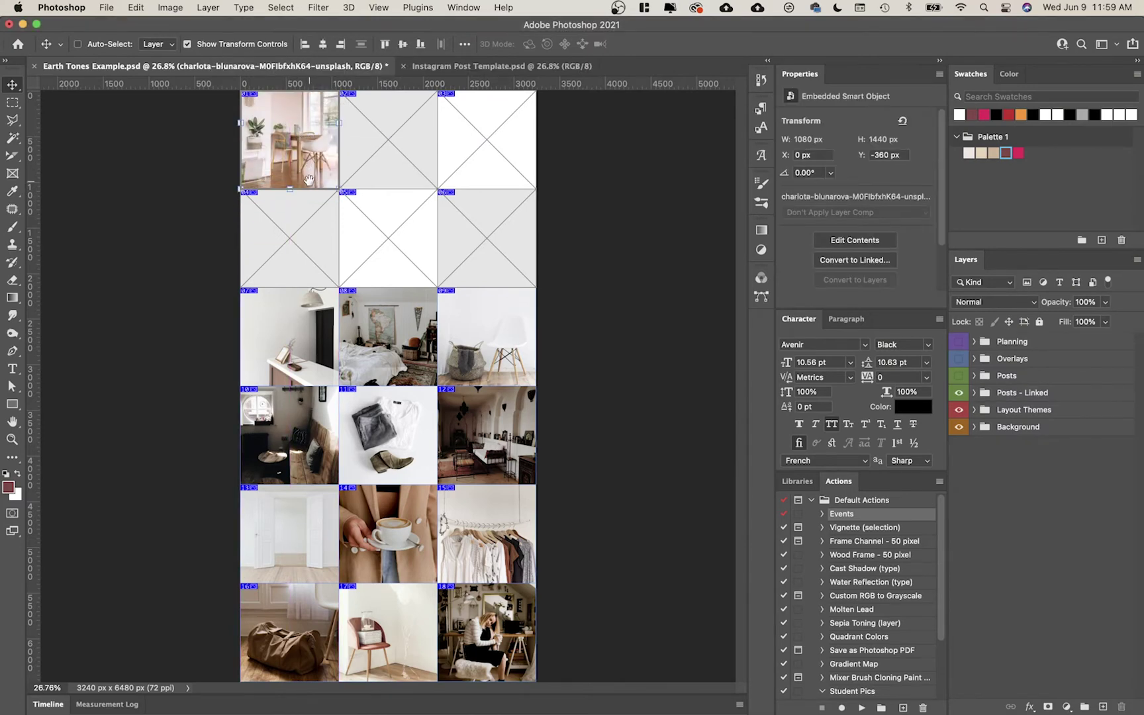
key(super+Tab)
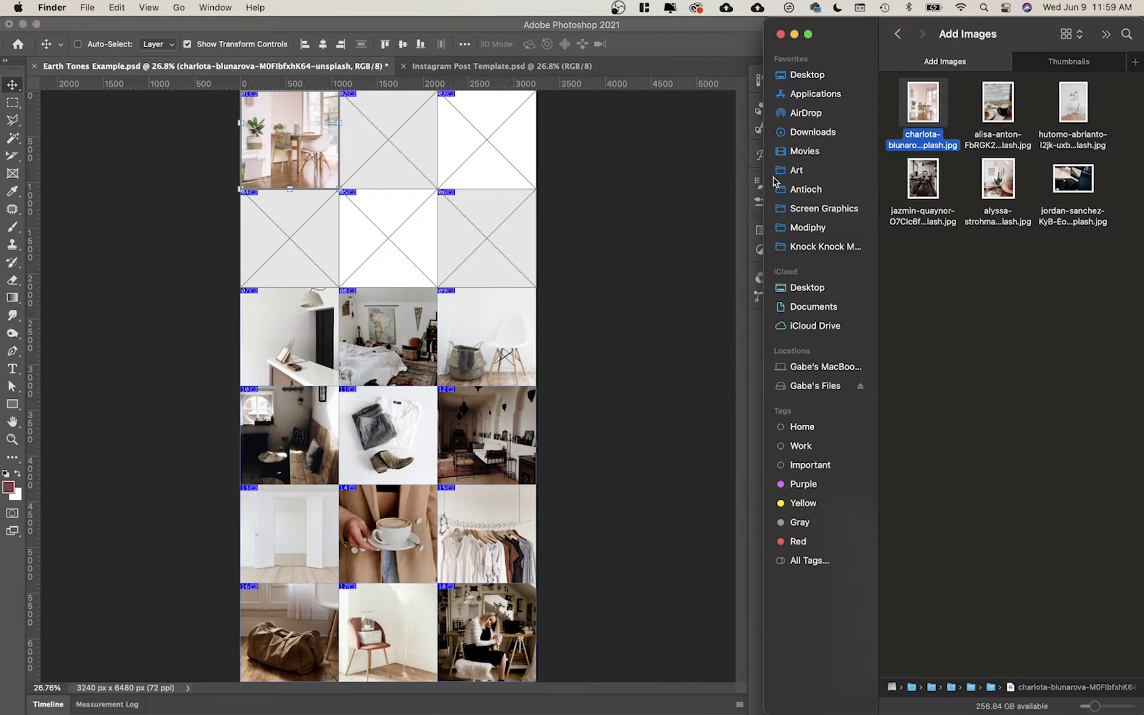
drag(998, 111, 395, 135)
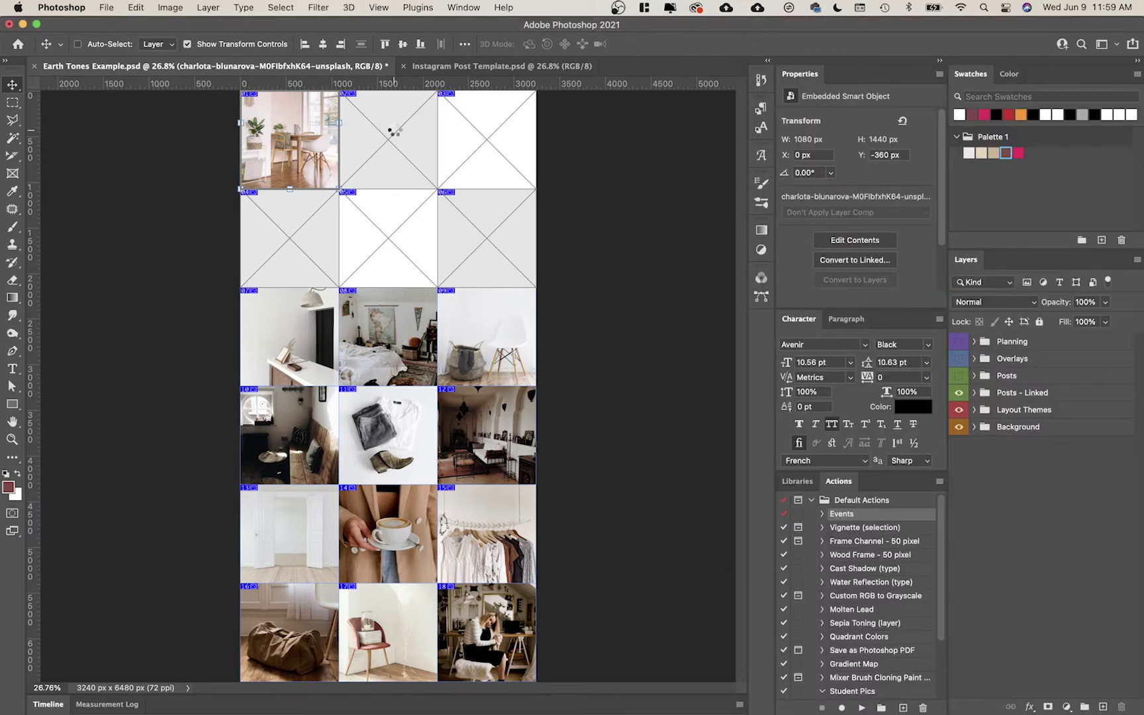
key(super+Tab)
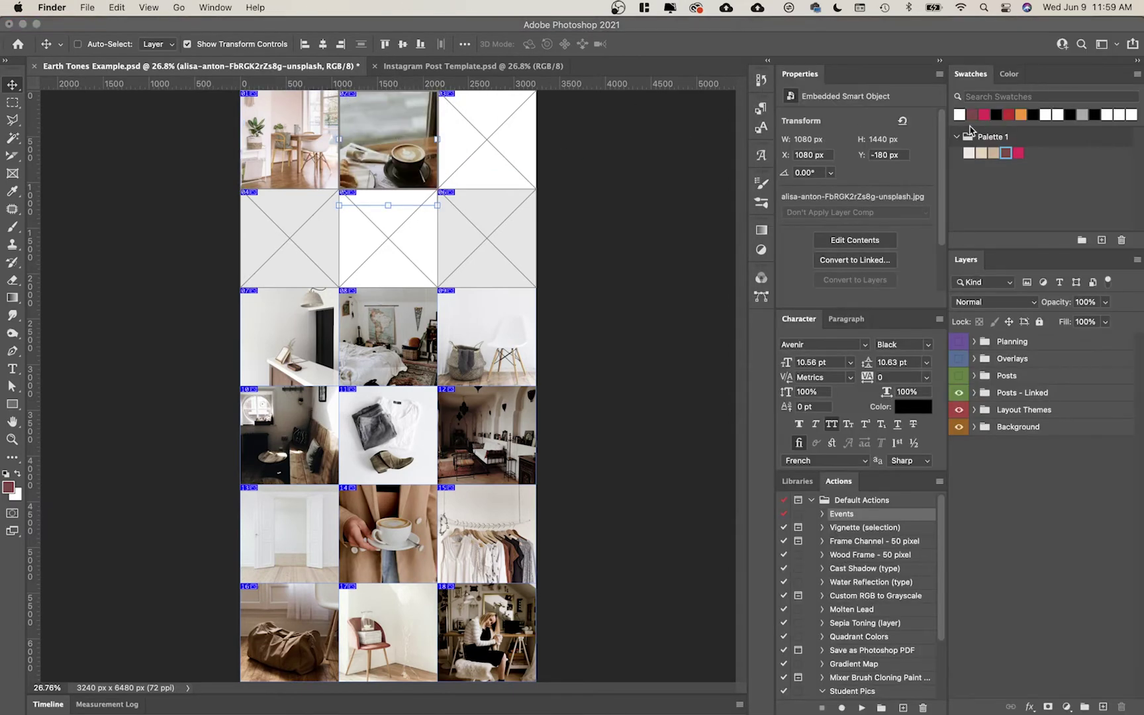
click(1042, 130)
key(super+Tab)
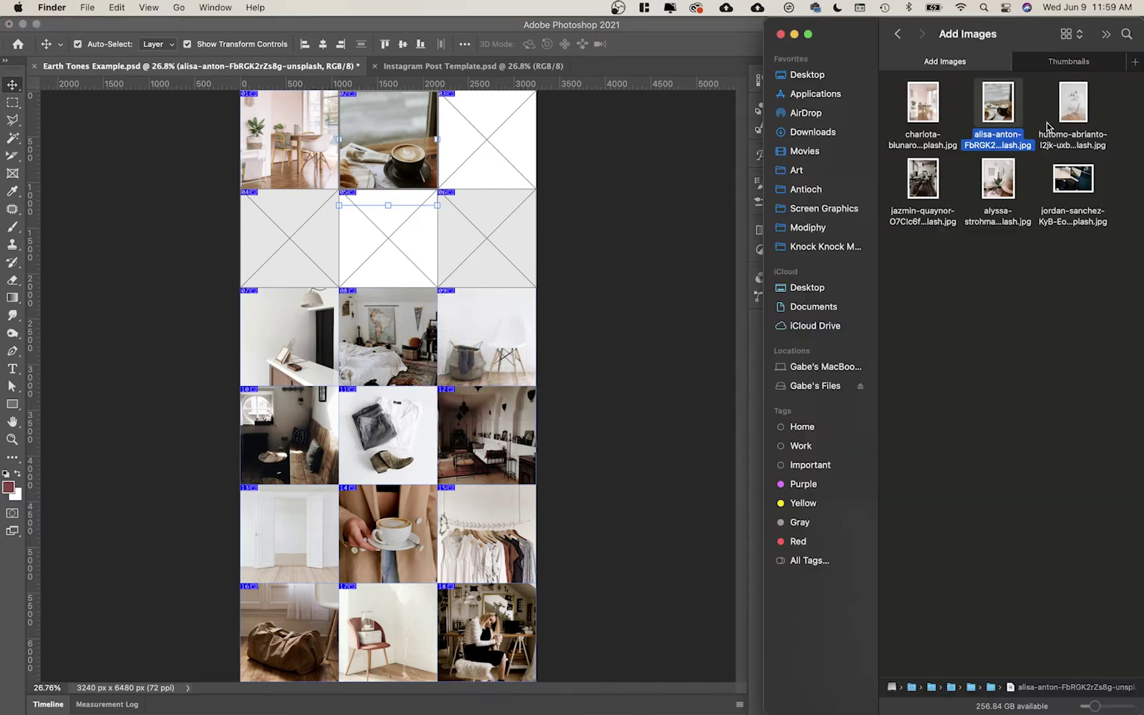
drag(1072, 103, 488, 134)
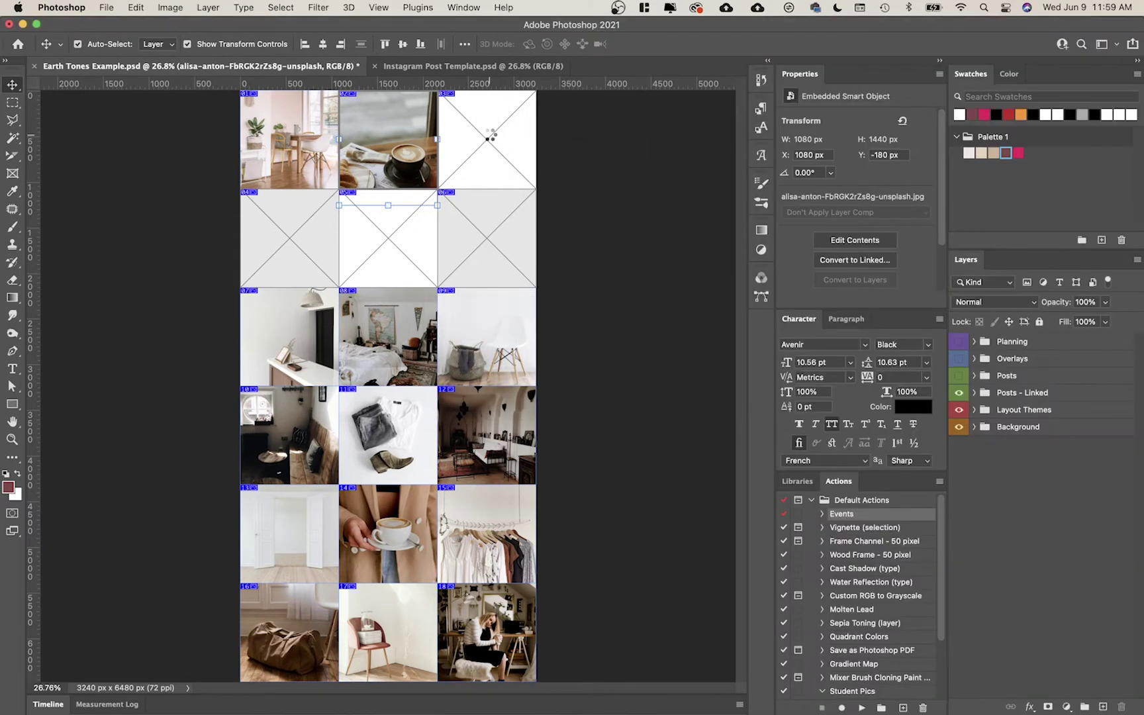
Fill row two's frames with the dark interior, cactus and dark chair photos and commit
key(super+Tab)
click(923, 180)
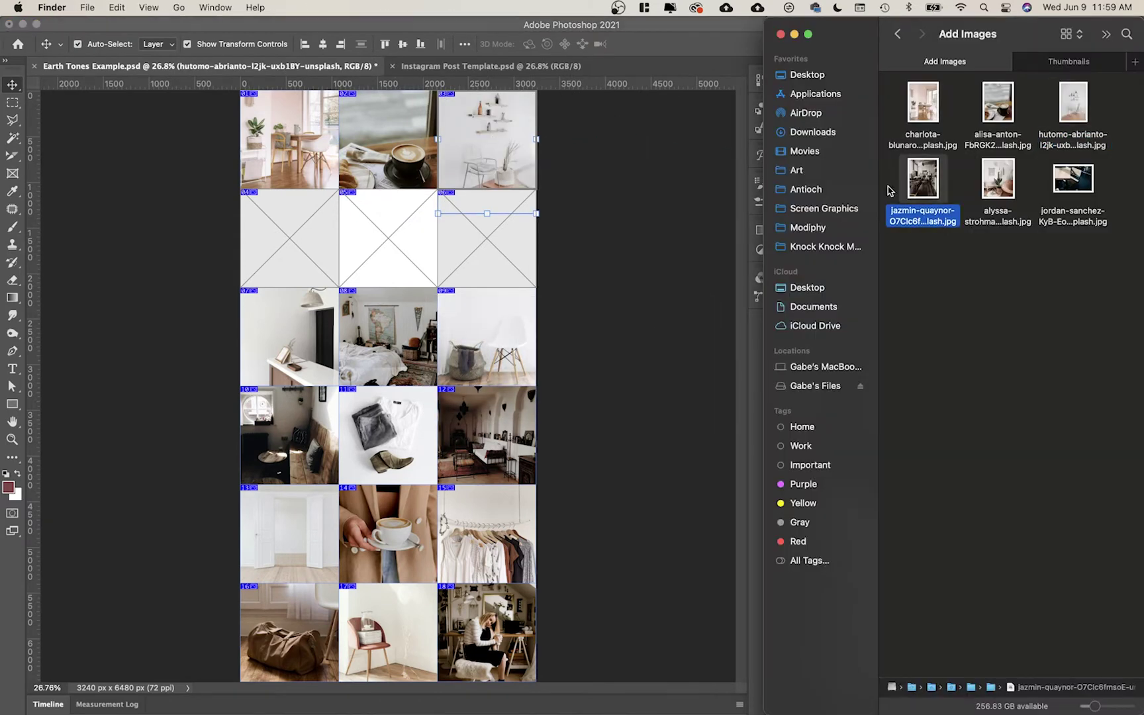
drag(891, 191, 285, 212)
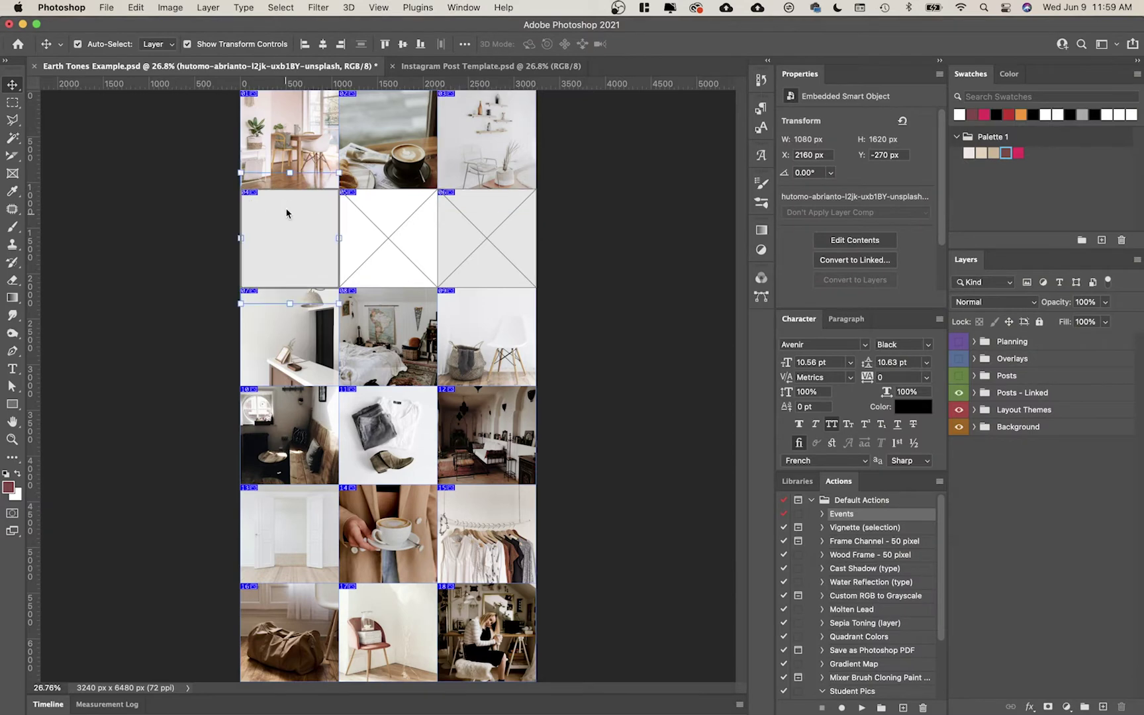
key(super+Tab)
drag(996, 179, 388, 240)
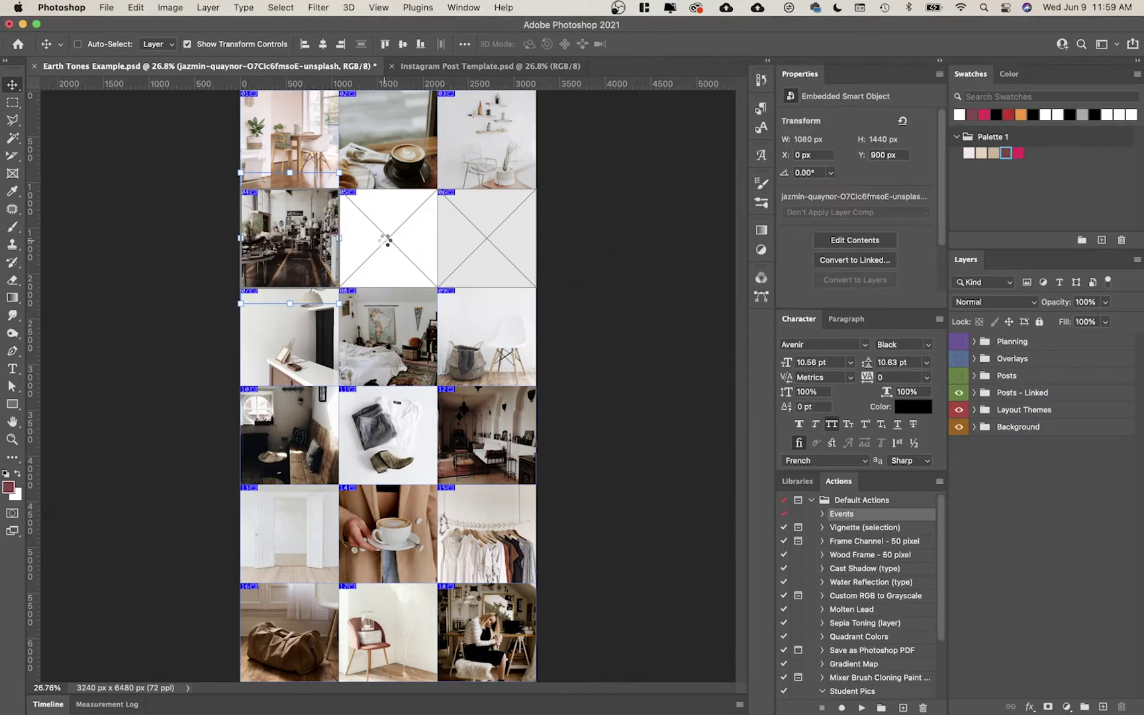
key(super+Tab)
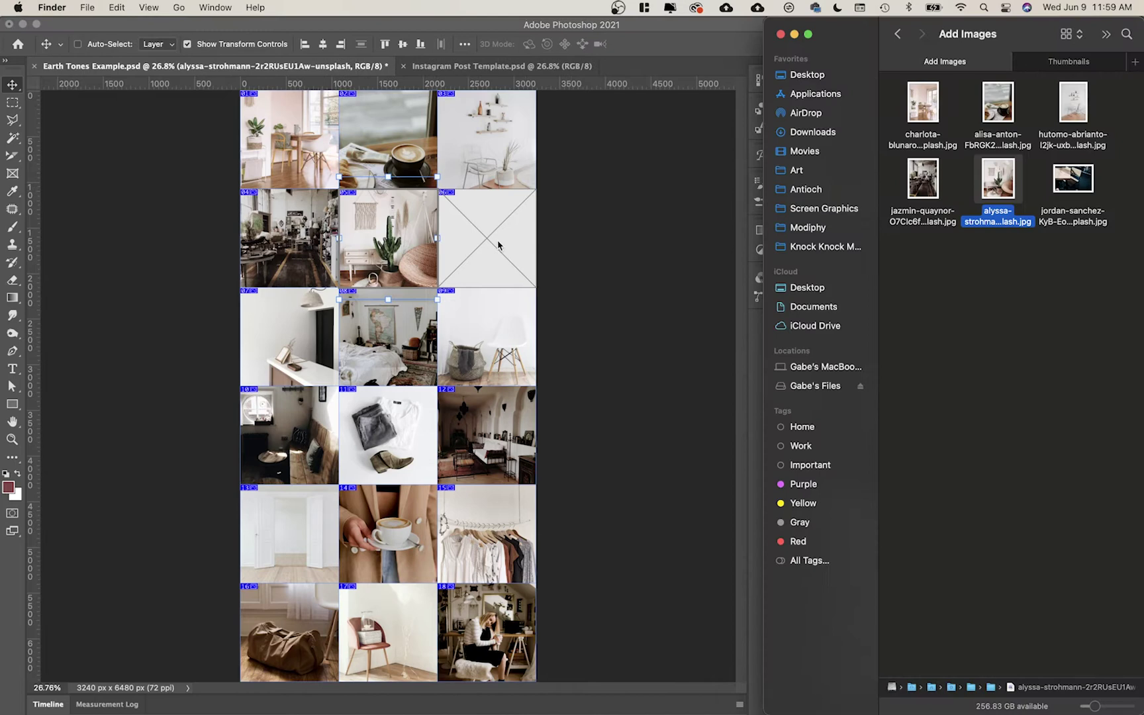
drag(1073, 178, 507, 219)
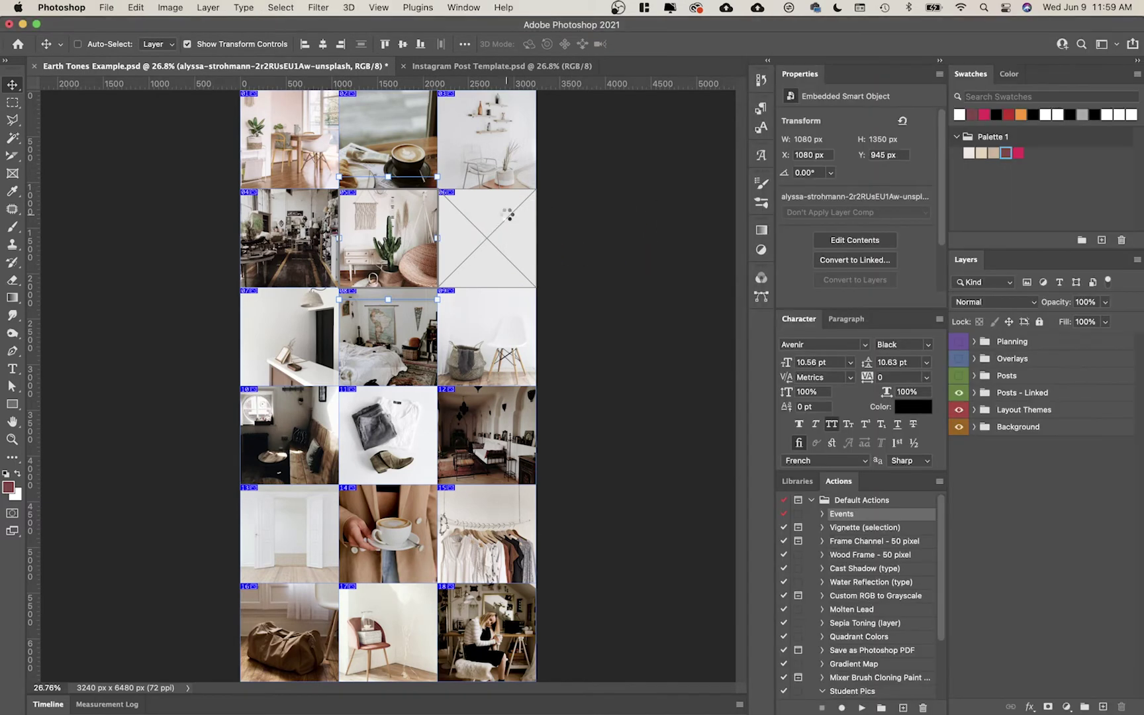
key(Return)
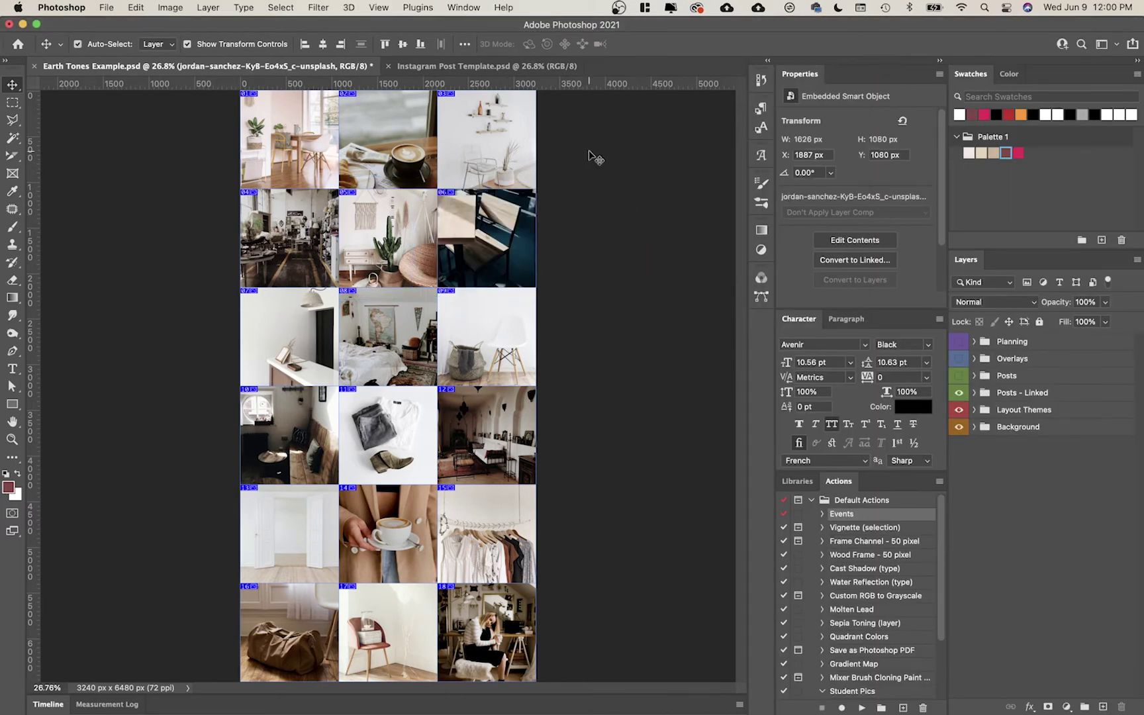
Enlarge the coffee photo and reposition it within its second frame
scroll(427, 196, up, 5)
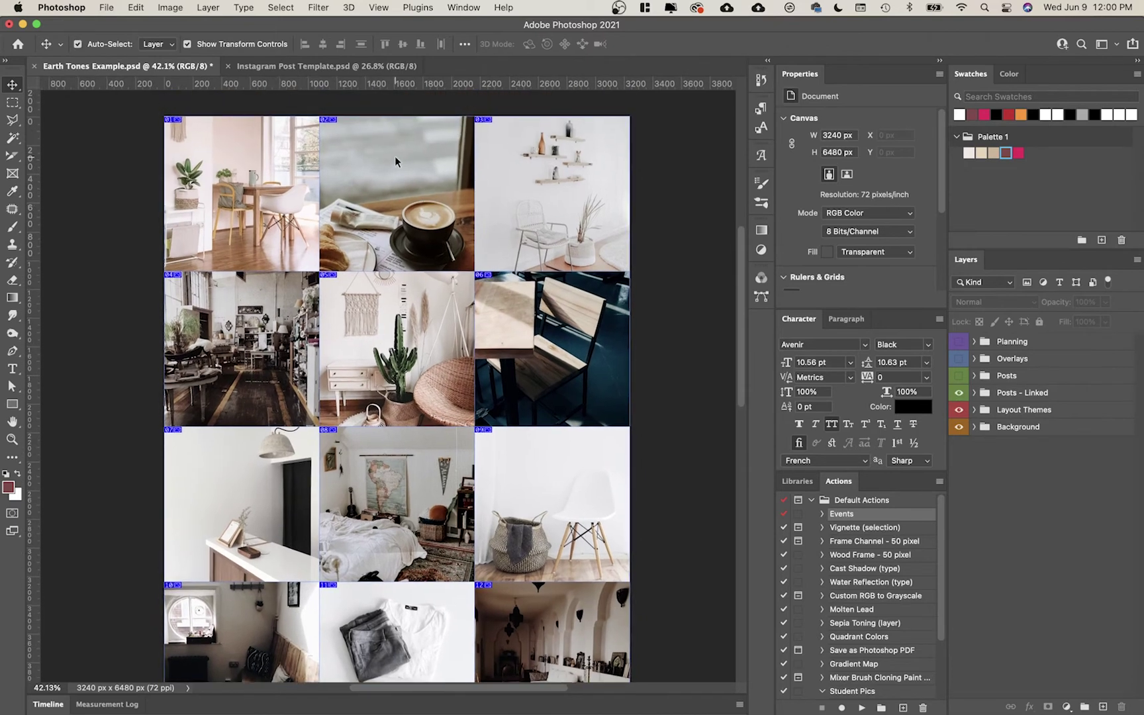
super+click(394, 156)
drag(396, 173, 419, 190)
drag(469, 273, 481, 284)
drag(450, 244, 454, 220)
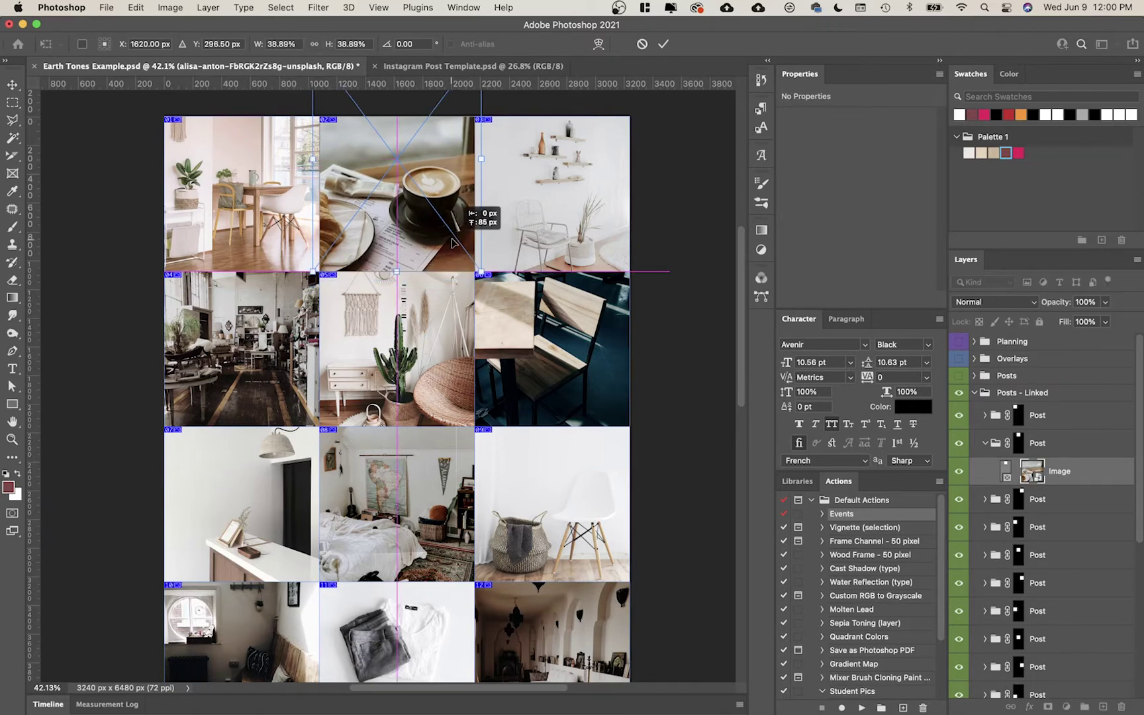
click(511, 228)
Shift the chair and dark chair photos in their frames and move the cactus down 83 px
click(546, 205)
drag(561, 222, 568, 192)
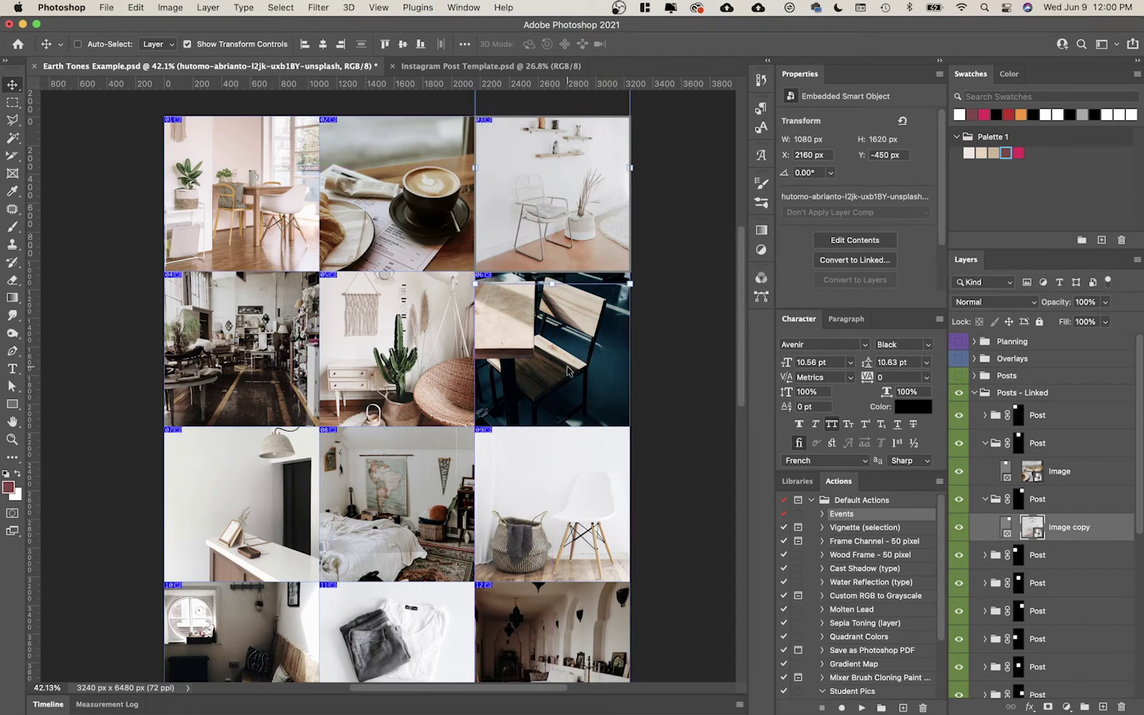
click(669, 378)
click(556, 363)
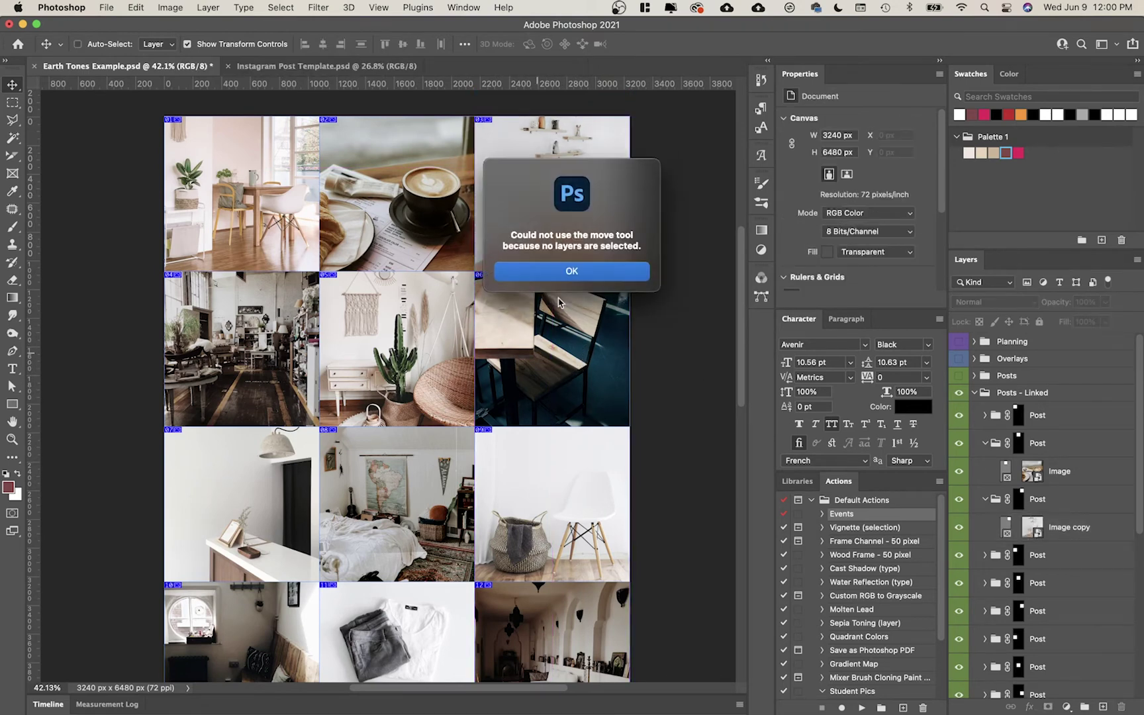
click(575, 271)
click(583, 349)
key(Return)
super+click(565, 329)
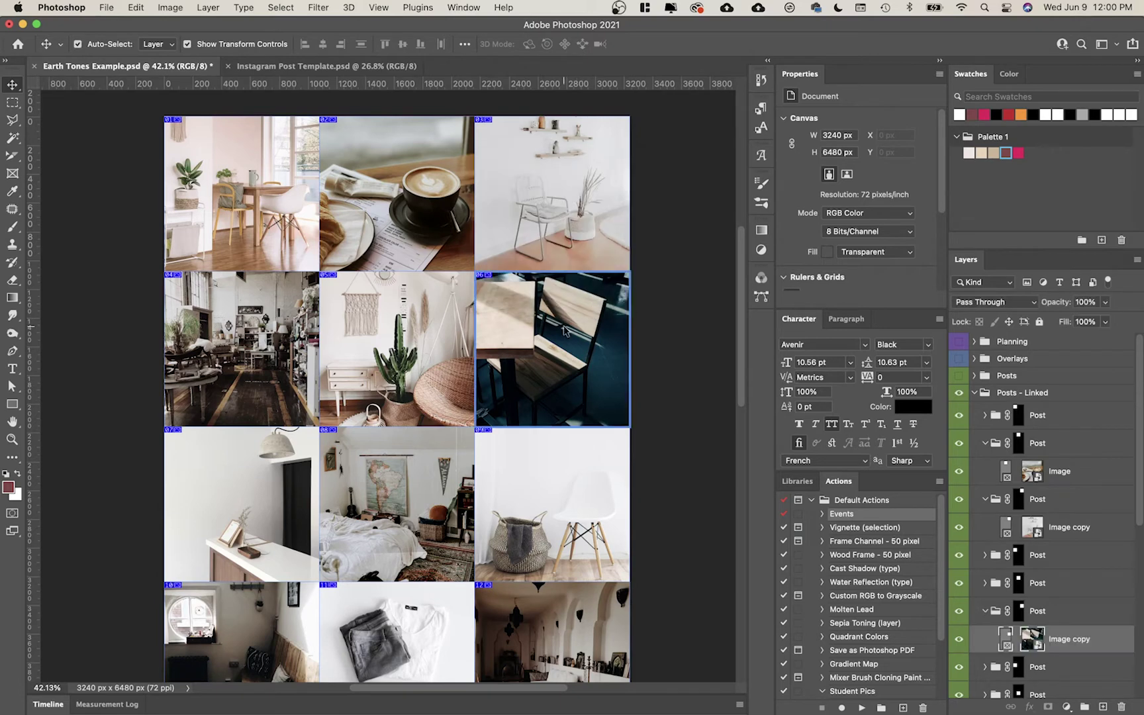
drag(565, 330, 555, 357)
click(386, 351)
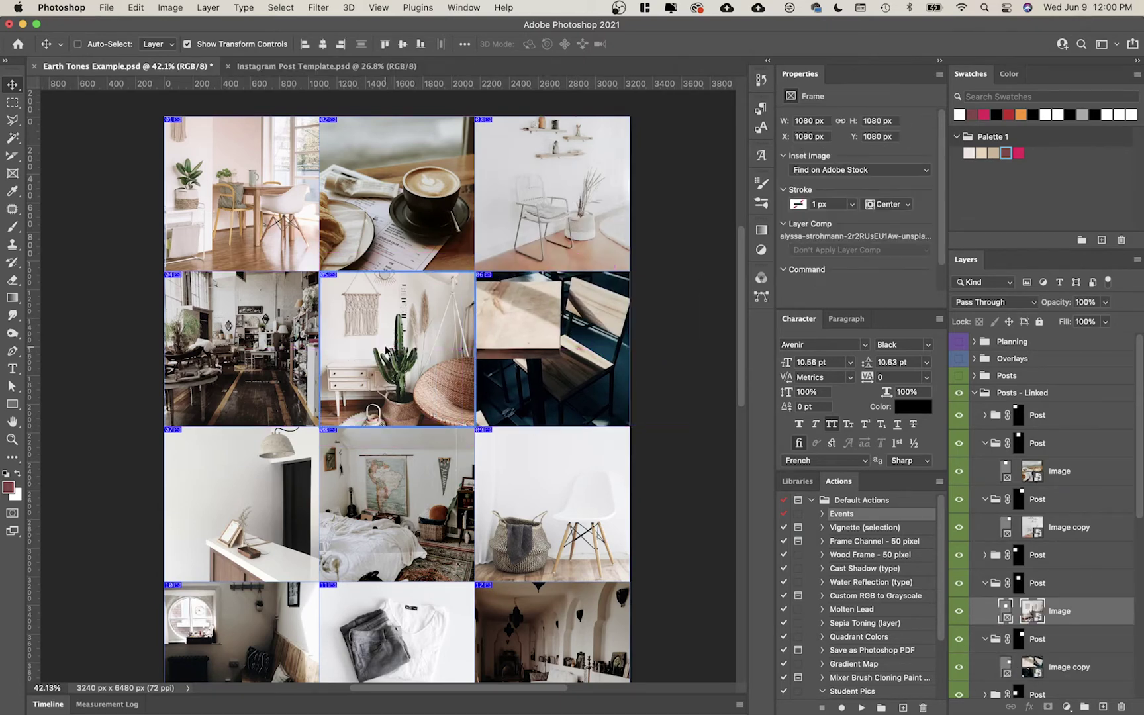
drag(386, 351, 402, 377)
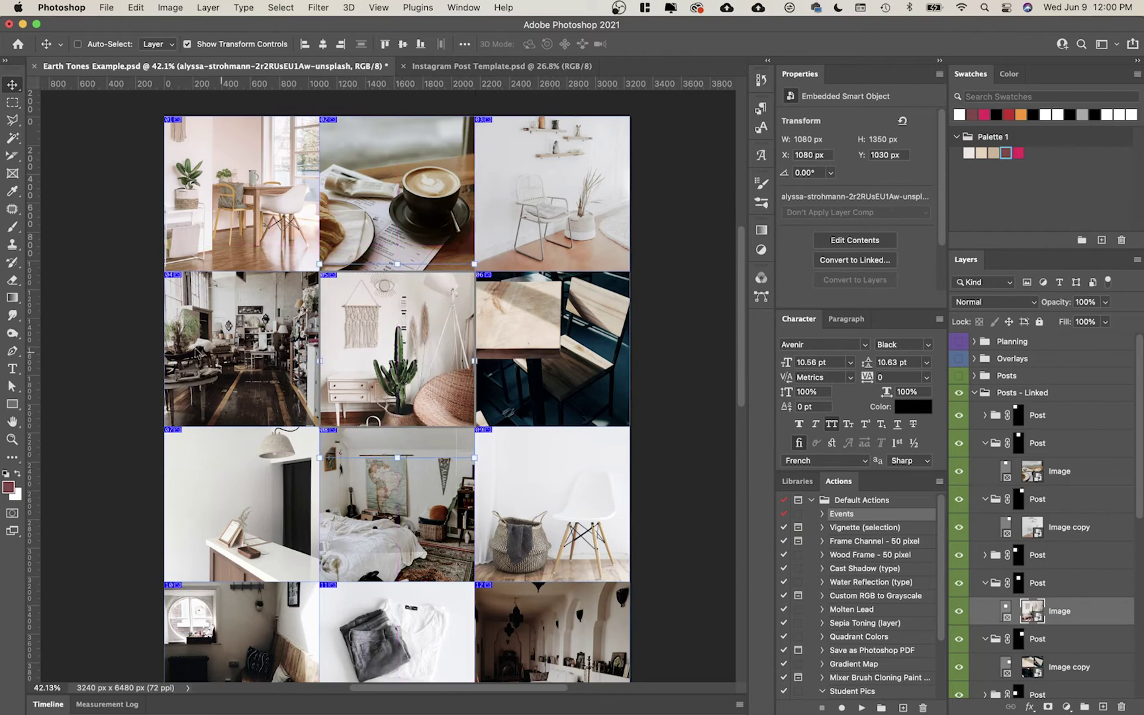
Enable the Overlays group with Warm Boost as its only visible overlay, Warm Filter and Faded off
click(669, 321)
key(super+0)
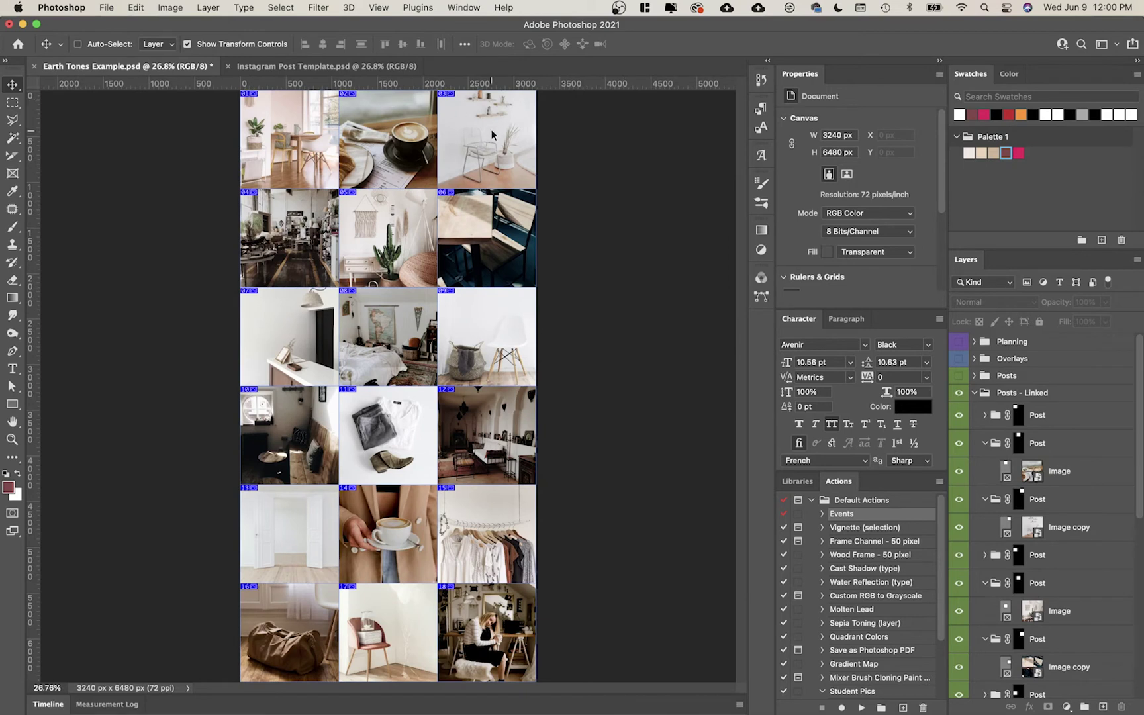
click(974, 392)
click(974, 358)
click(959, 358)
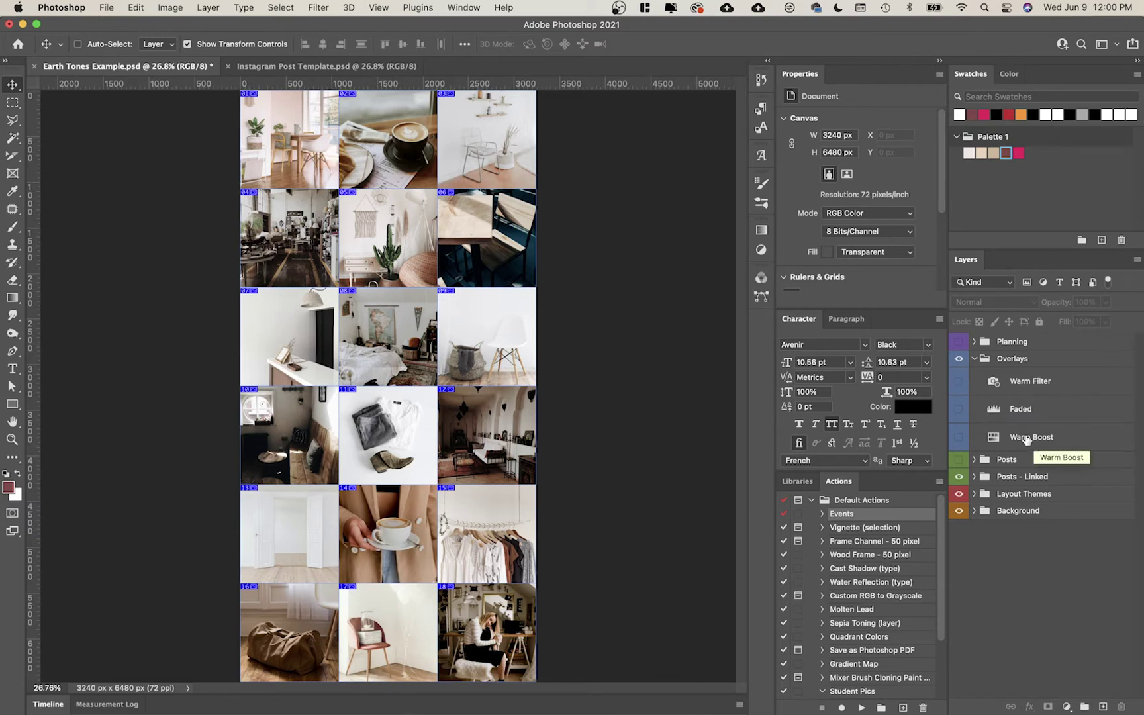
click(958, 381)
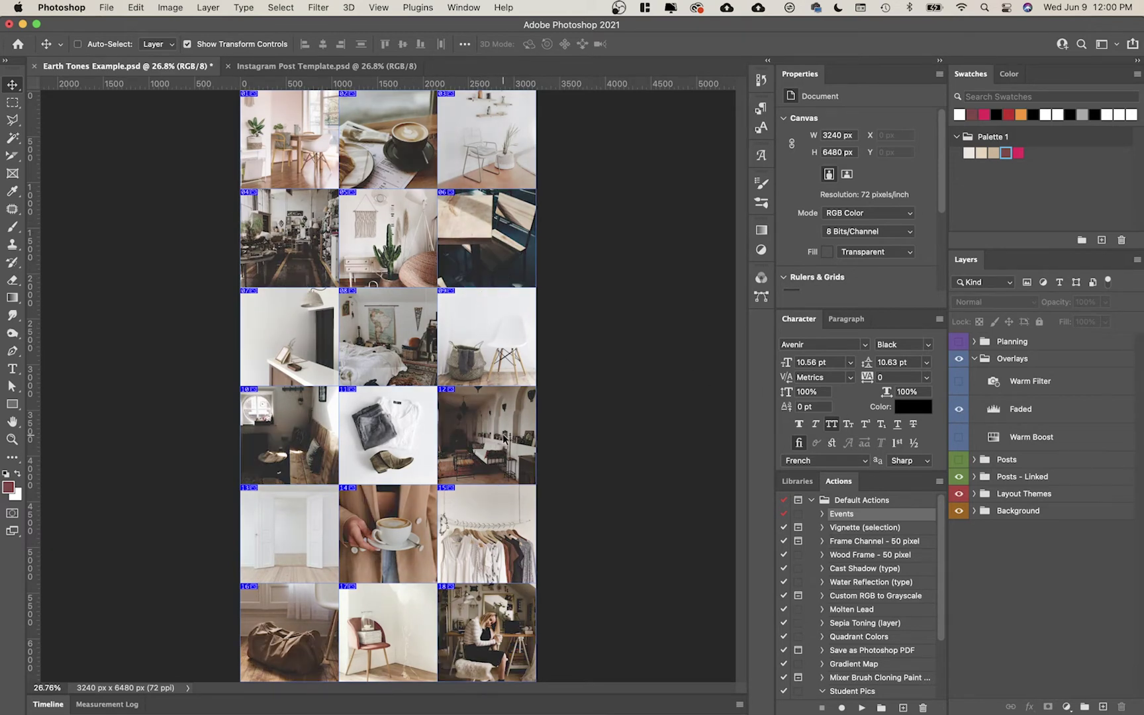
click(958, 408)
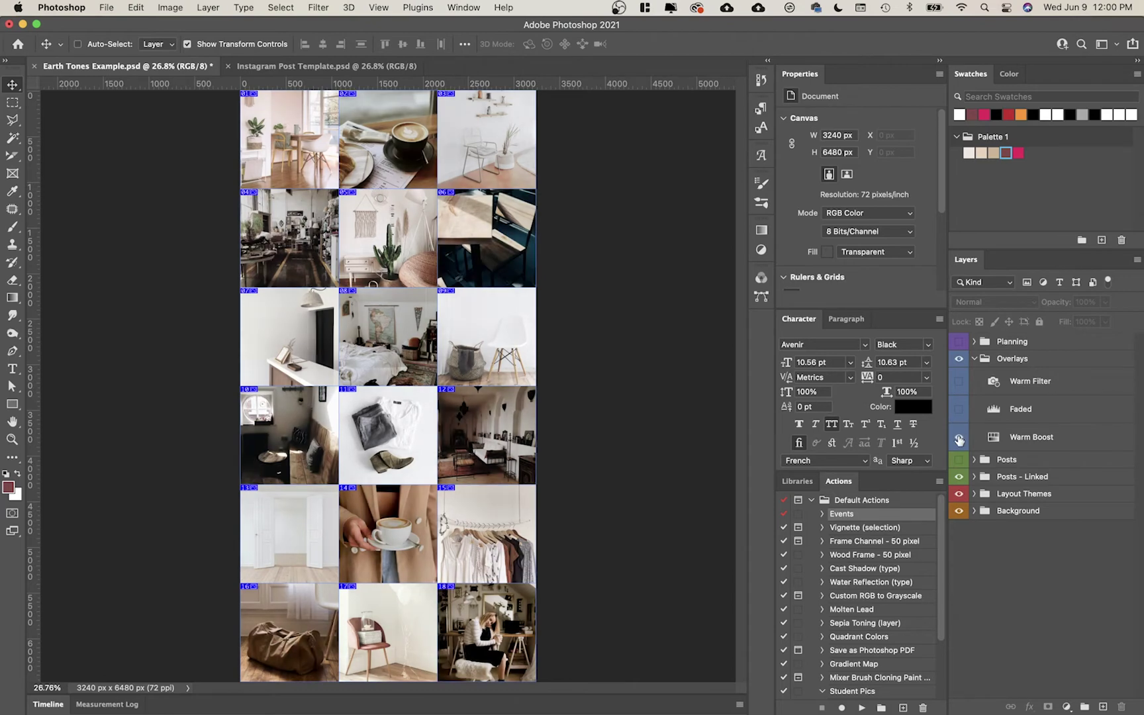
click(959, 437)
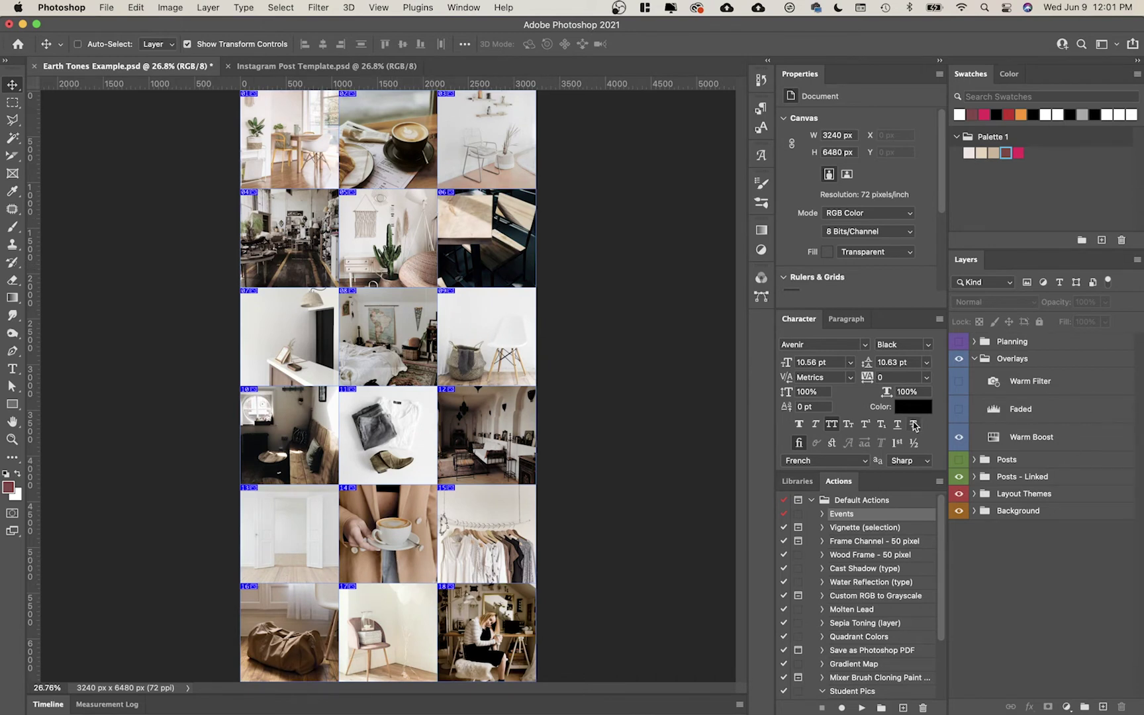
click(974, 360)
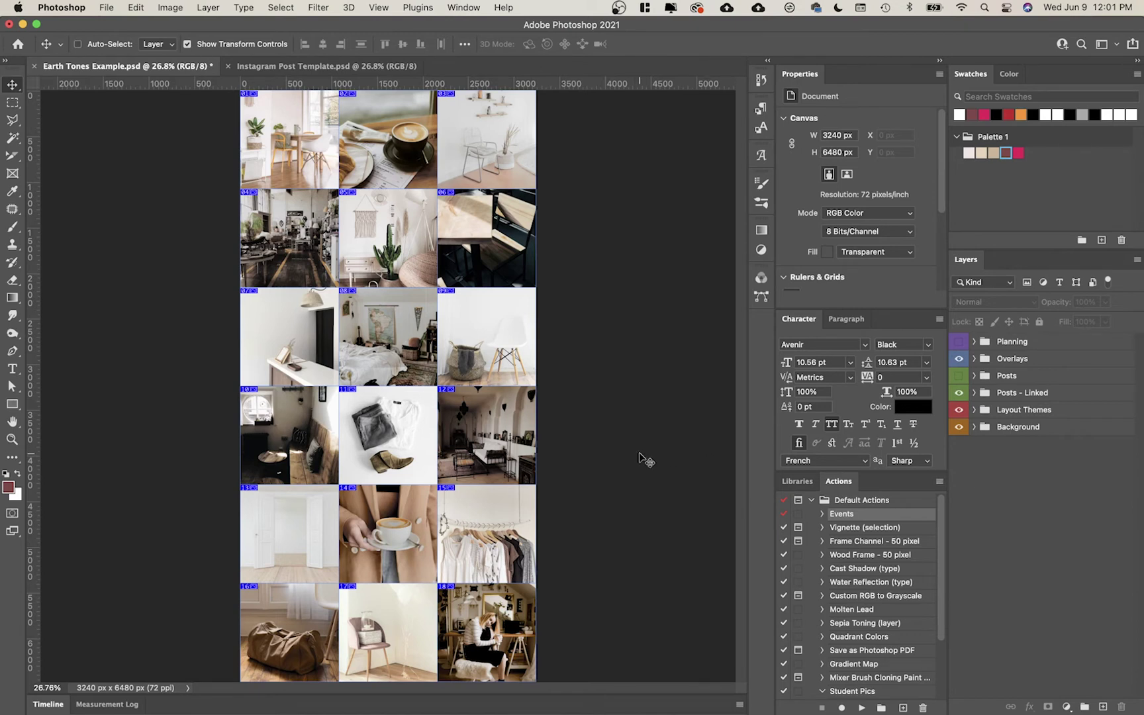
Expand Posts - Linked and collapse its expanded post subgroups
click(974, 393)
click(1018, 415)
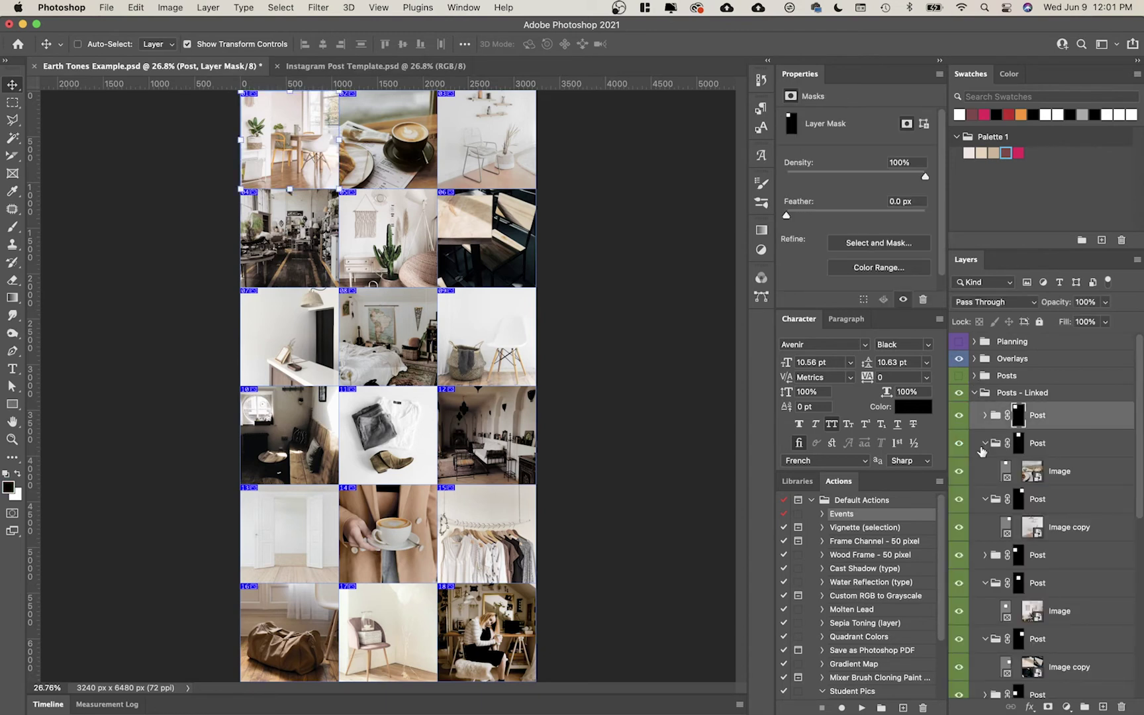
click(985, 443)
click(985, 471)
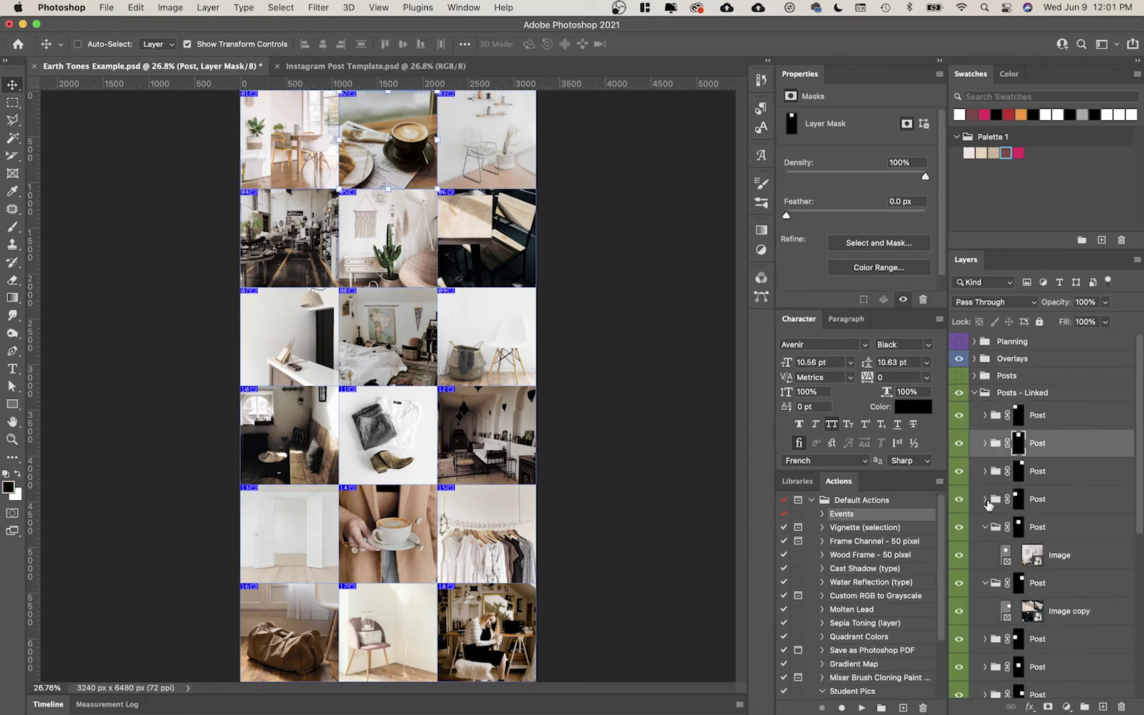
click(985, 527)
click(986, 557)
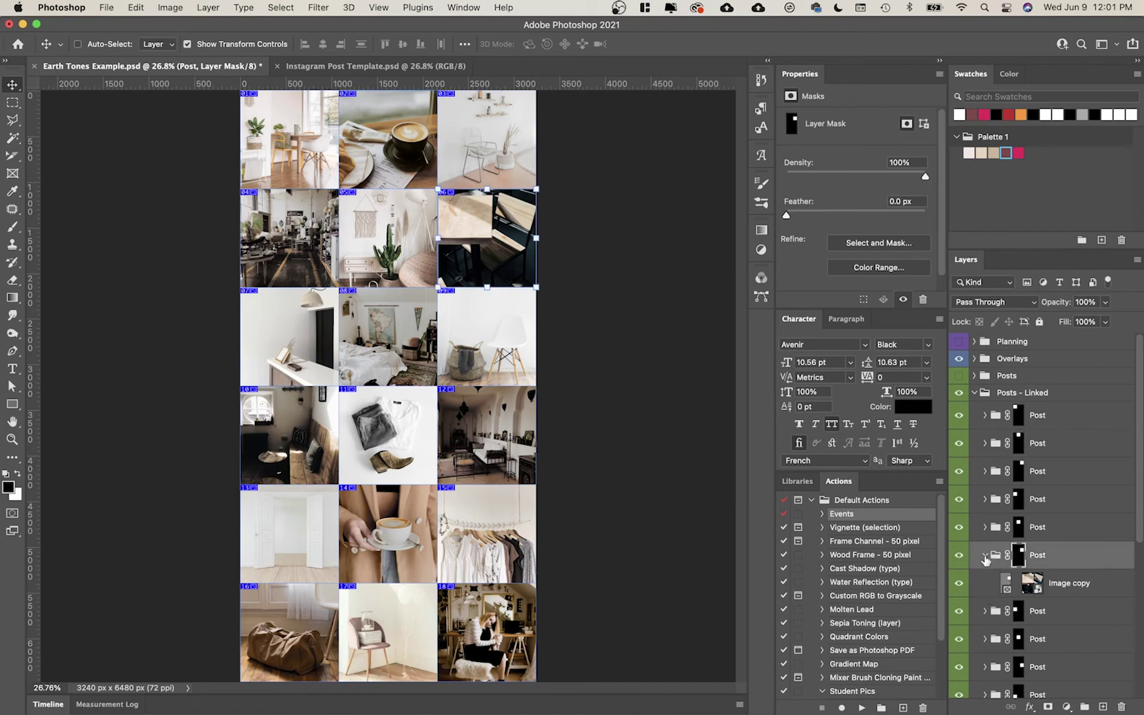
click(985, 557)
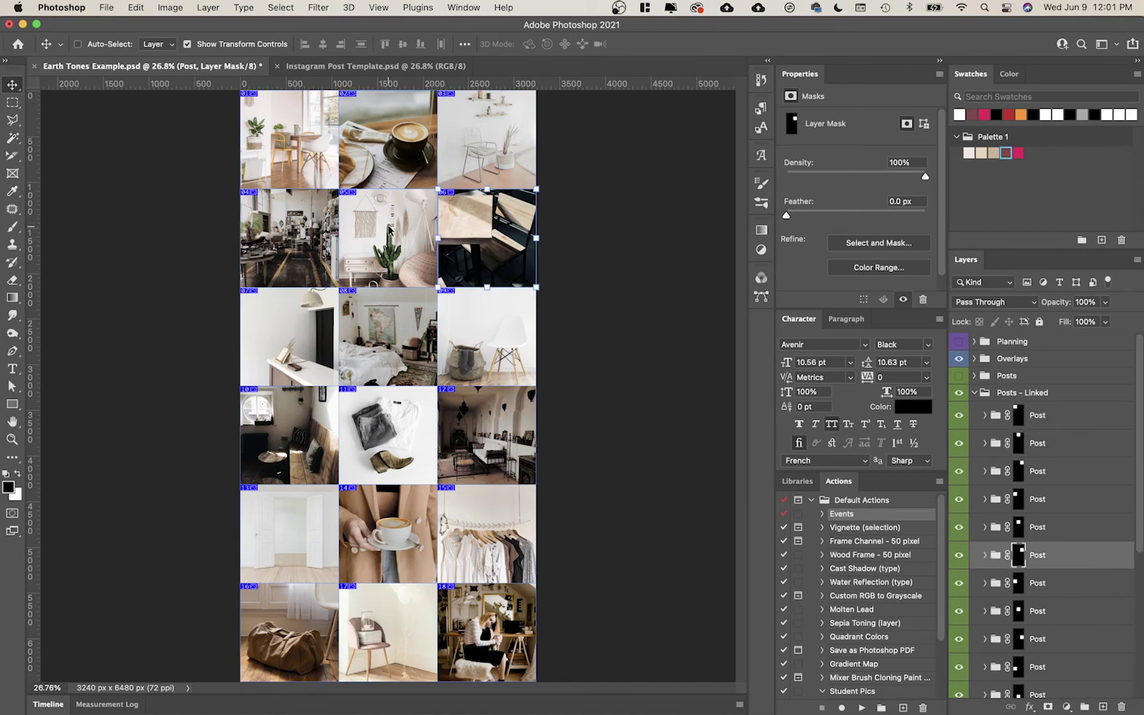
Rename the post group holding the cactus photo to 'Cactus'
click(1040, 532)
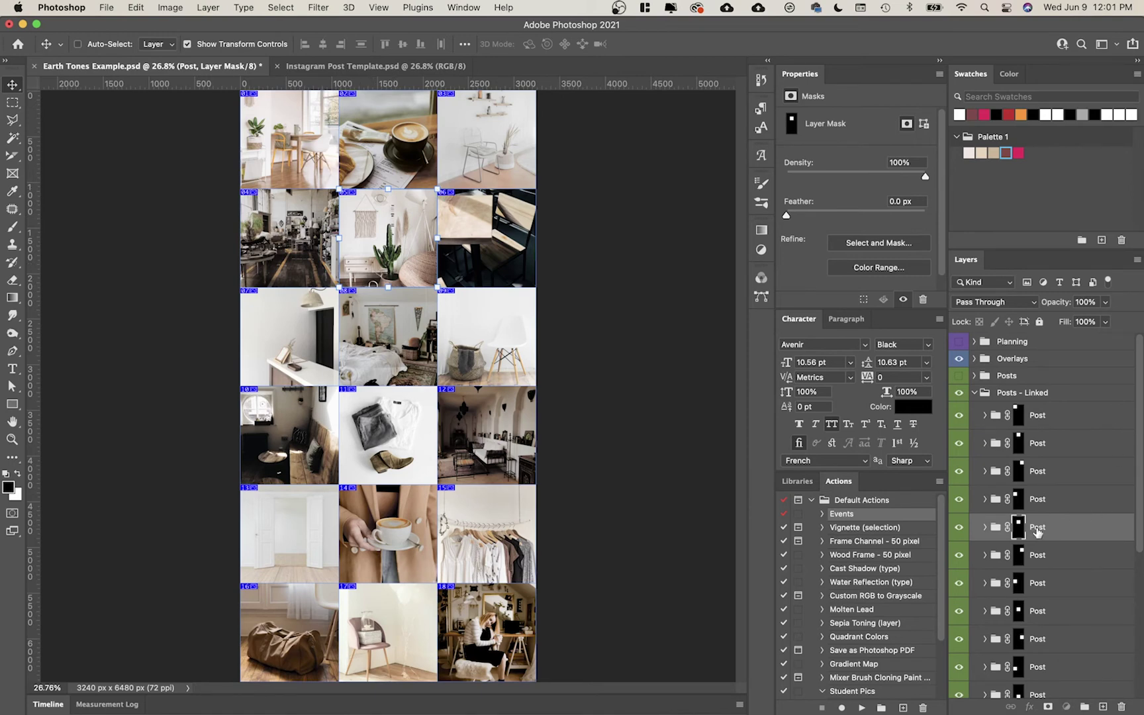
double_click(1037, 528)
text(A)
text(act)
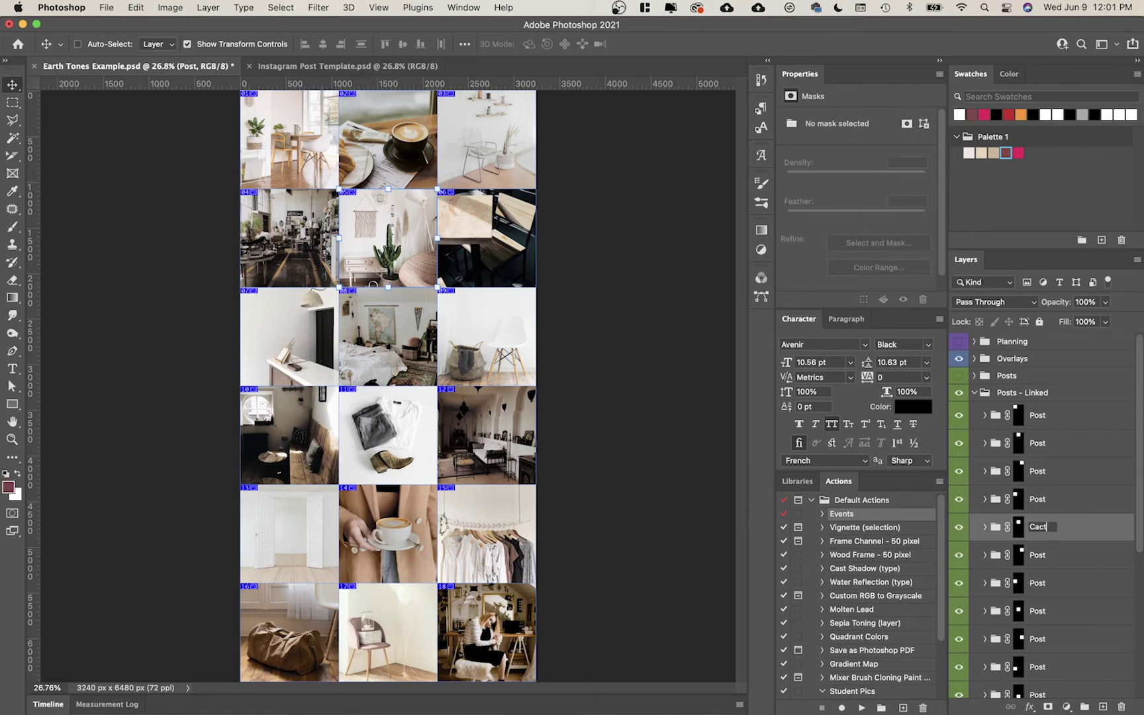
text(us)
key(Return)
right_click(1099, 530)
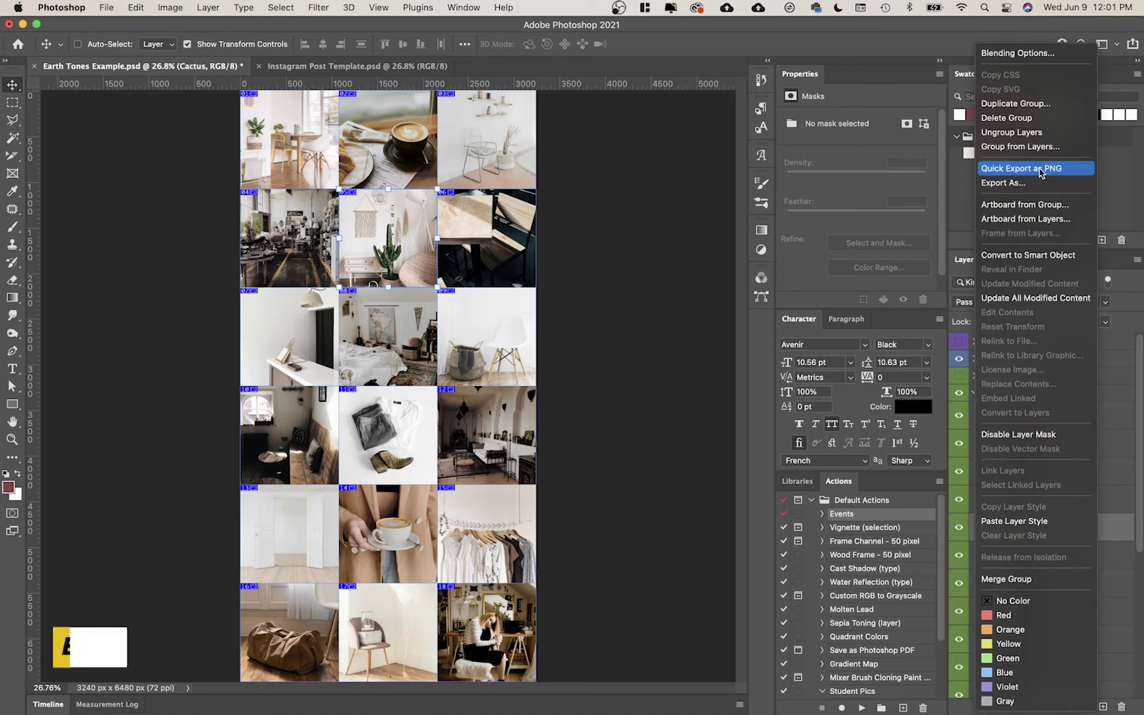
click(1113, 501)
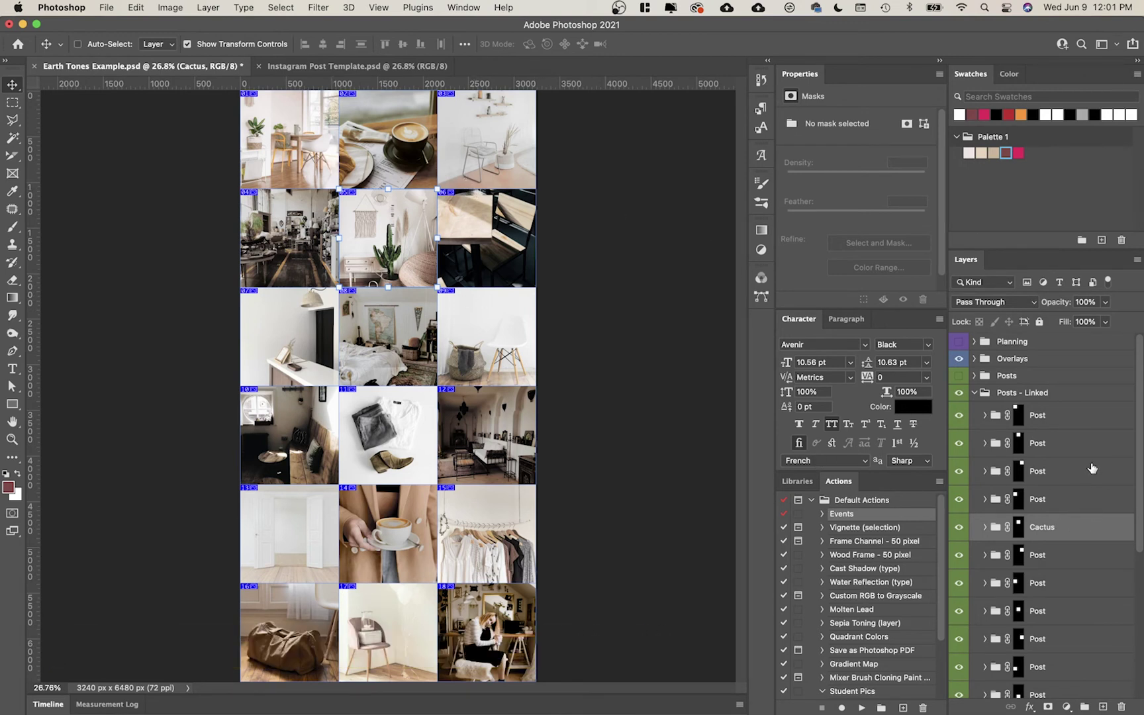
Rename the two post groups above Cactus to 'Workspace' and 'Chair'
click(1018, 499)
double_click(1037, 499)
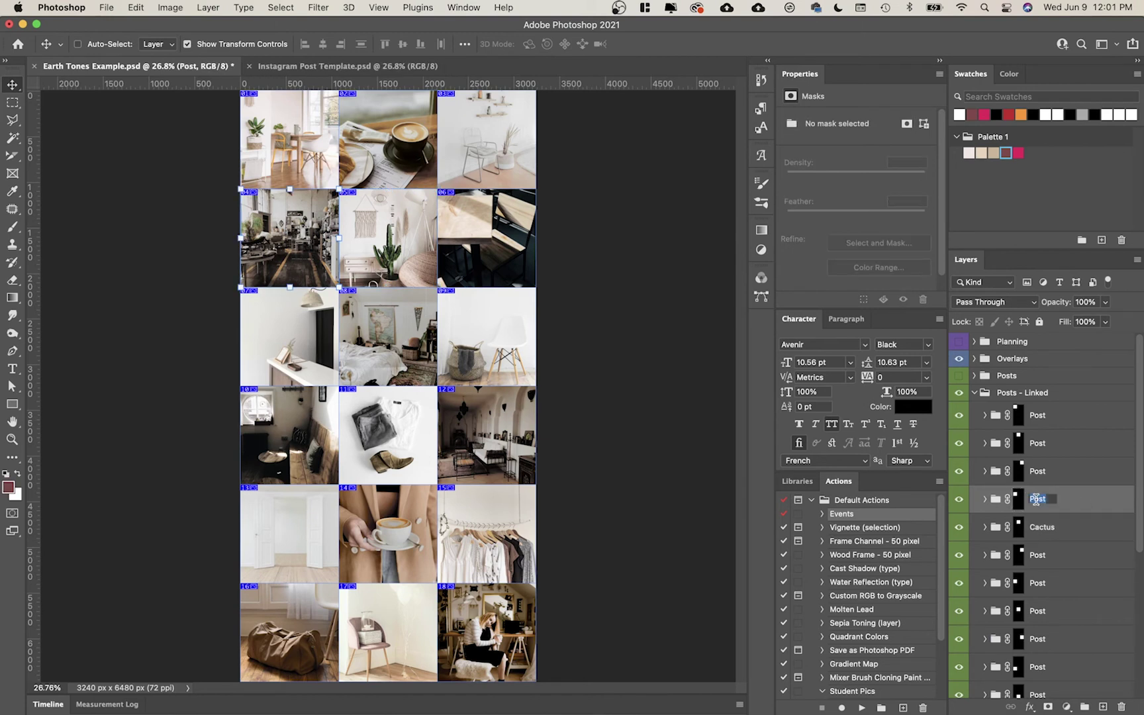
text(Workspace)
key(Return)
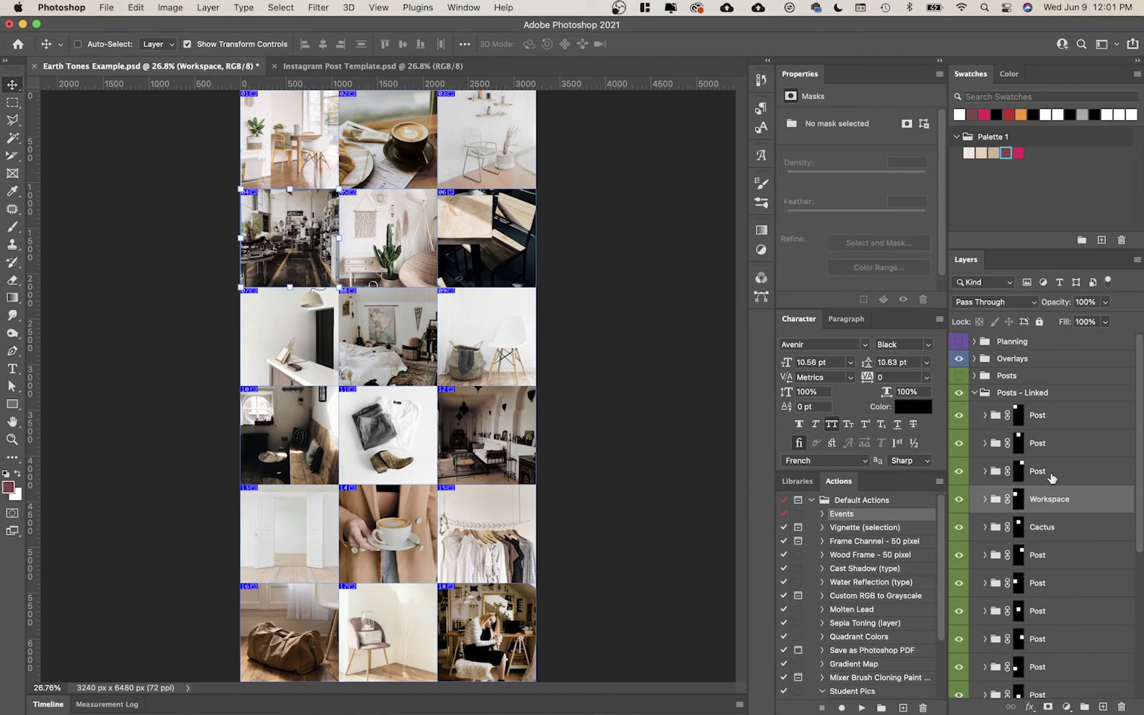
double_click(1037, 471)
text(Chair)
key(Return)
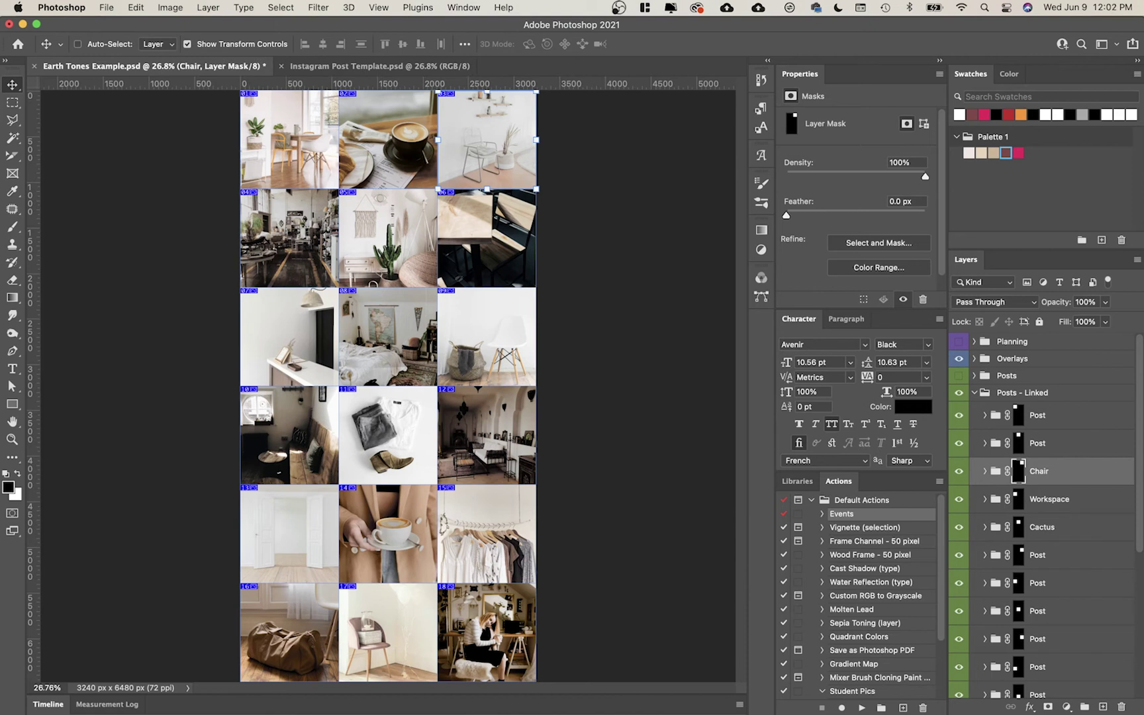
Rename the top two post groups 'Coffee' and 'Table', then collapse Posts - Linked
double_click(1037, 442)
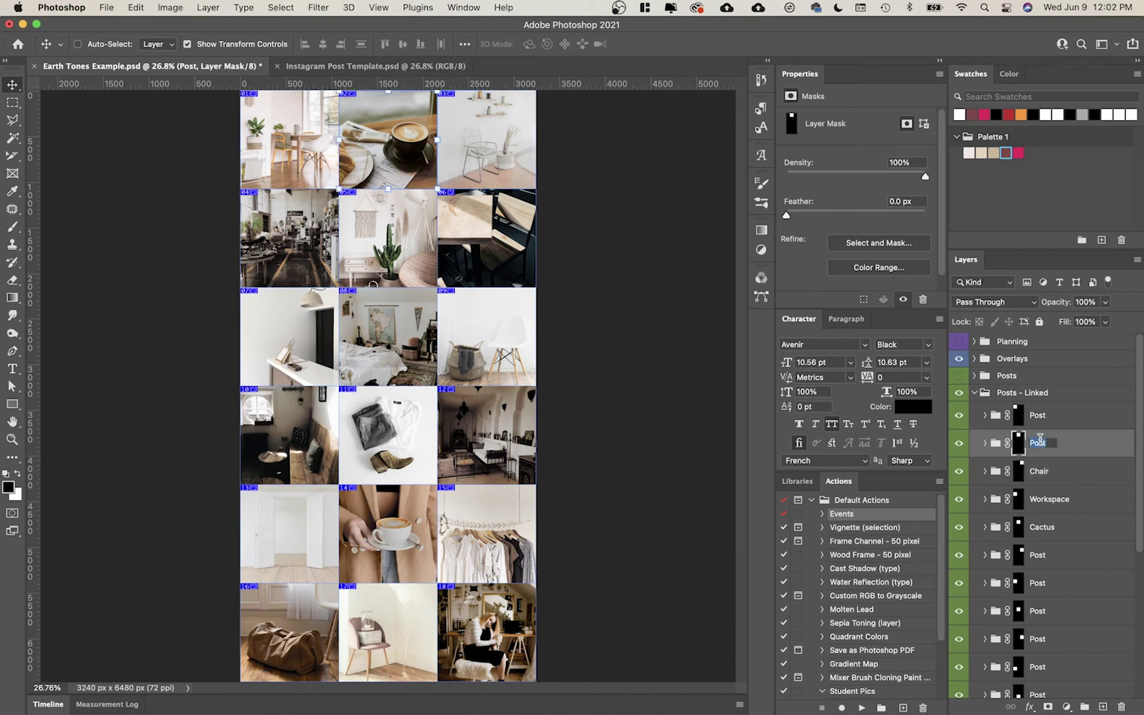
text(Coffee)
key(Return)
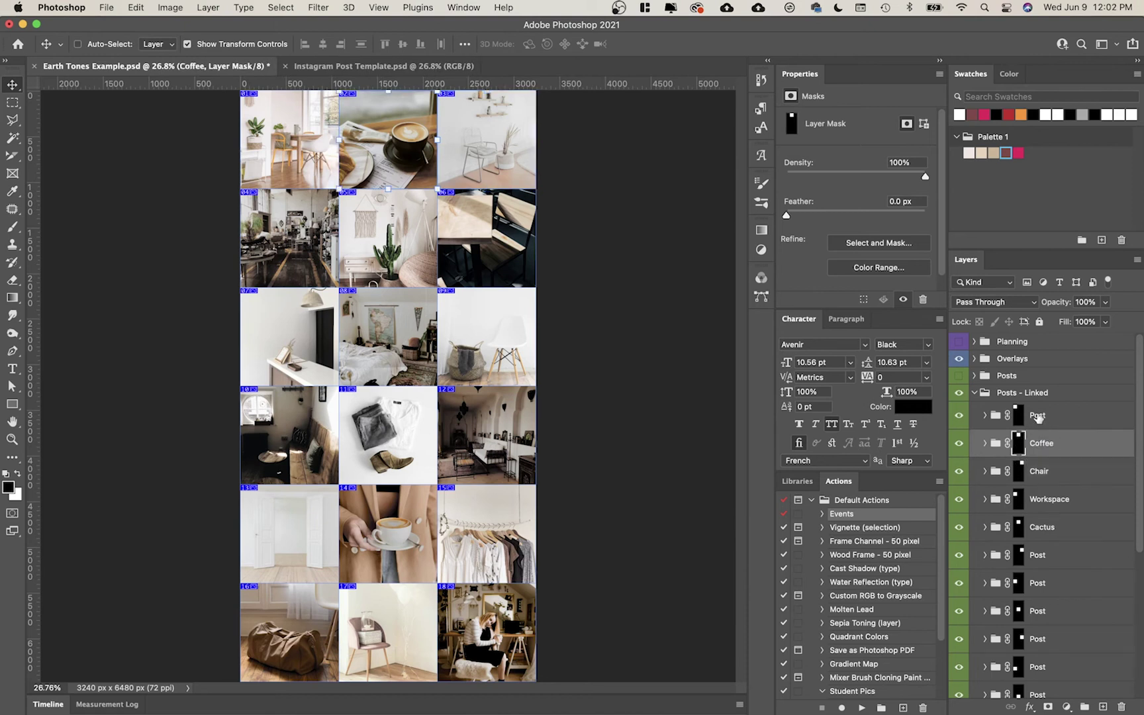
double_click(1036, 415)
text(Table)
key(Return)
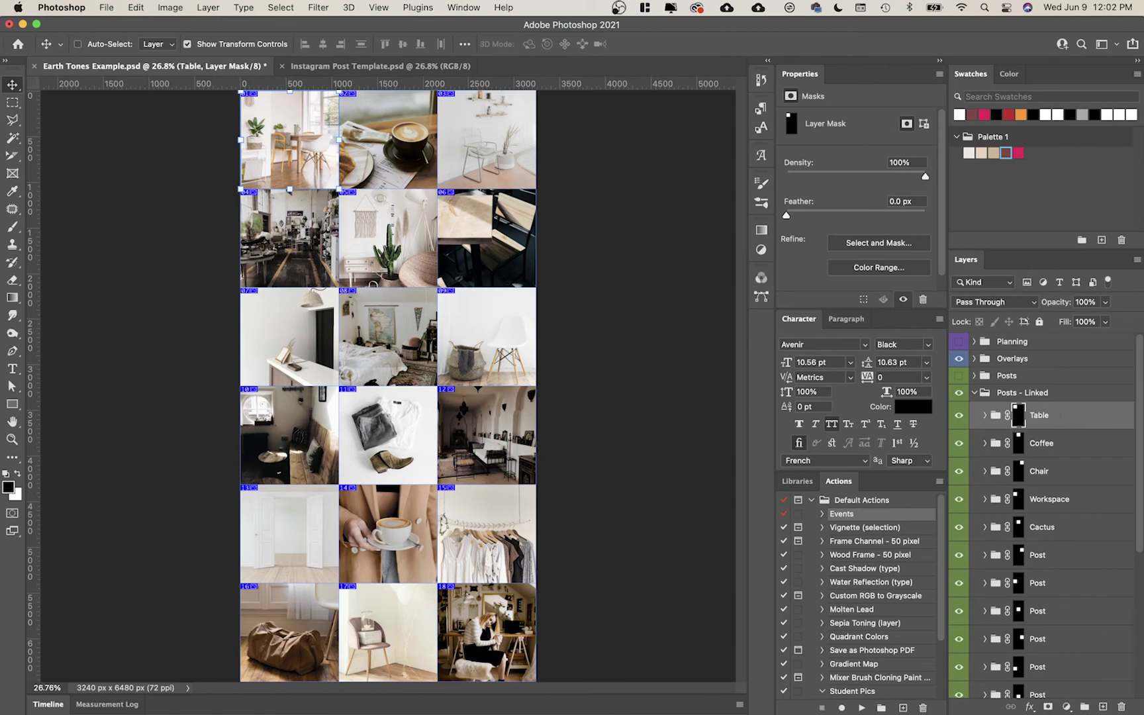
shift+click(1089, 527)
right_click(1086, 526)
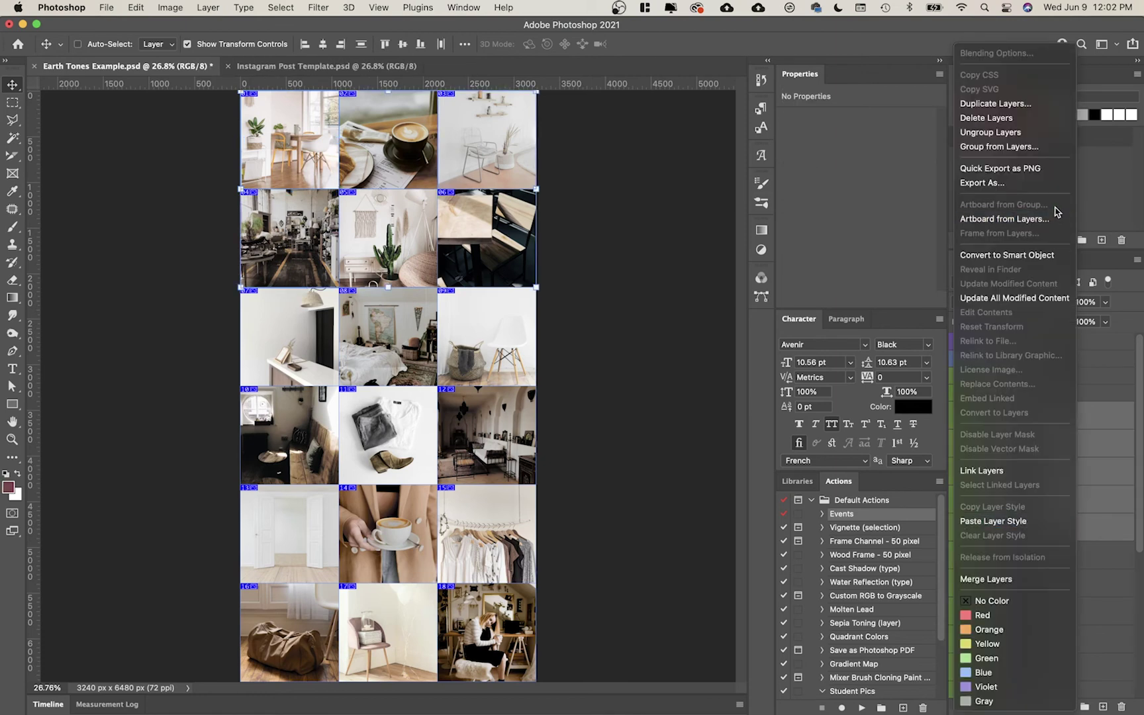
click(1102, 421)
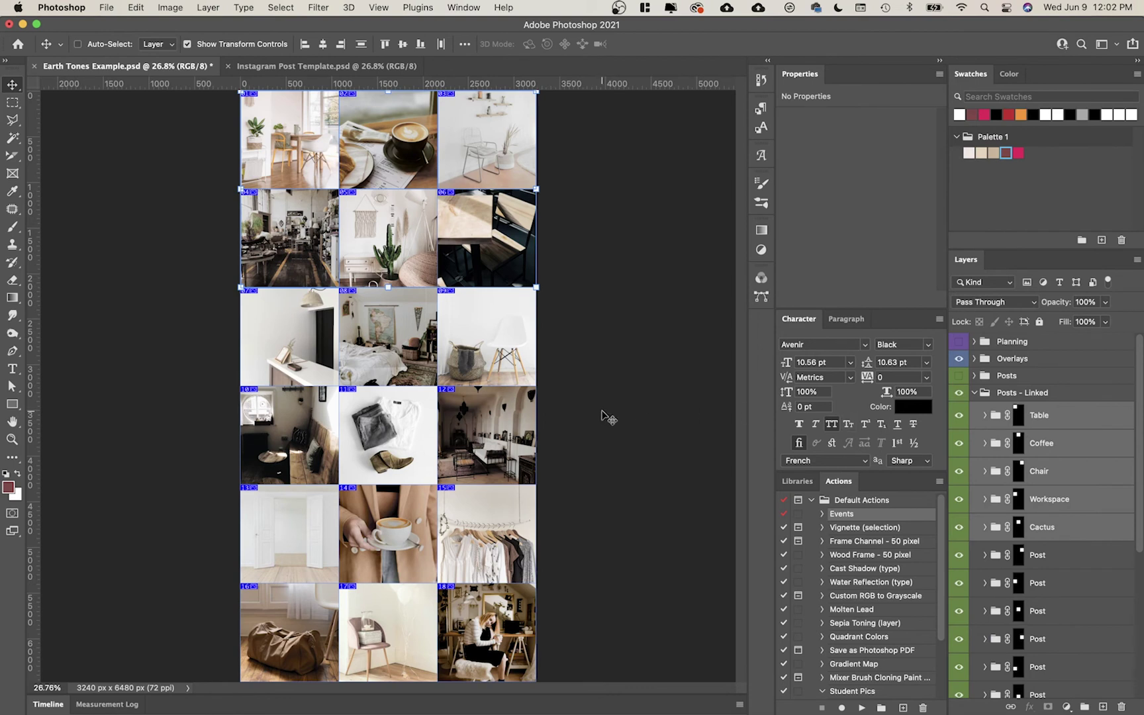
click(973, 393)
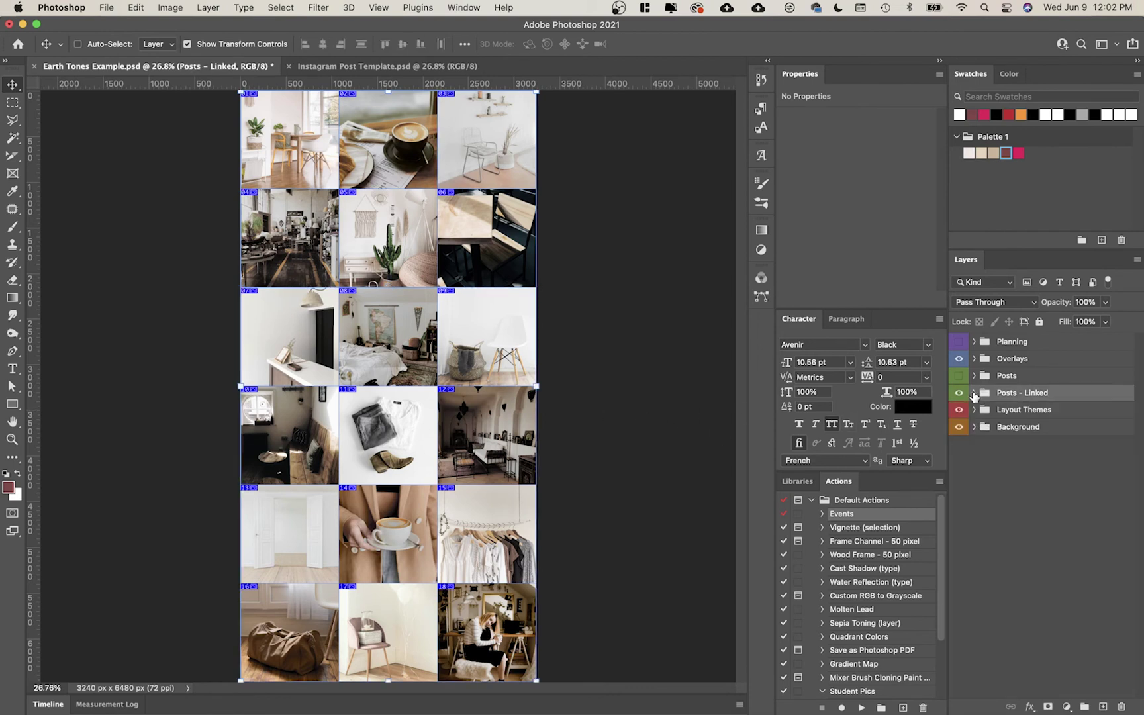
click(1016, 478)
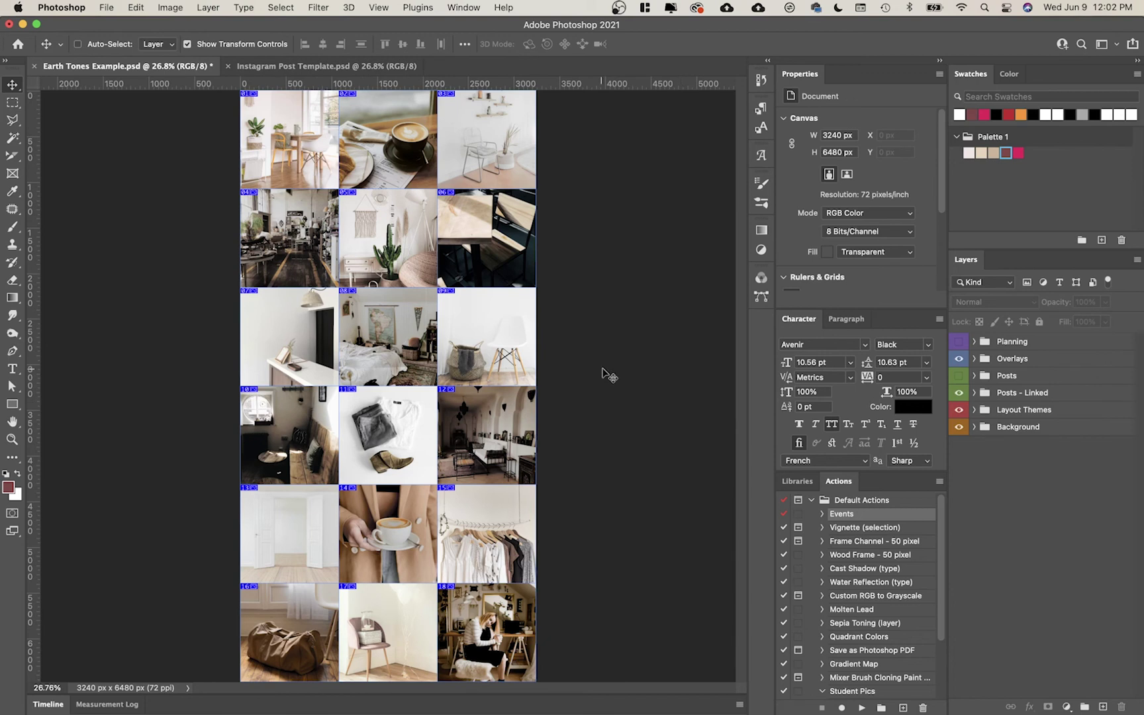